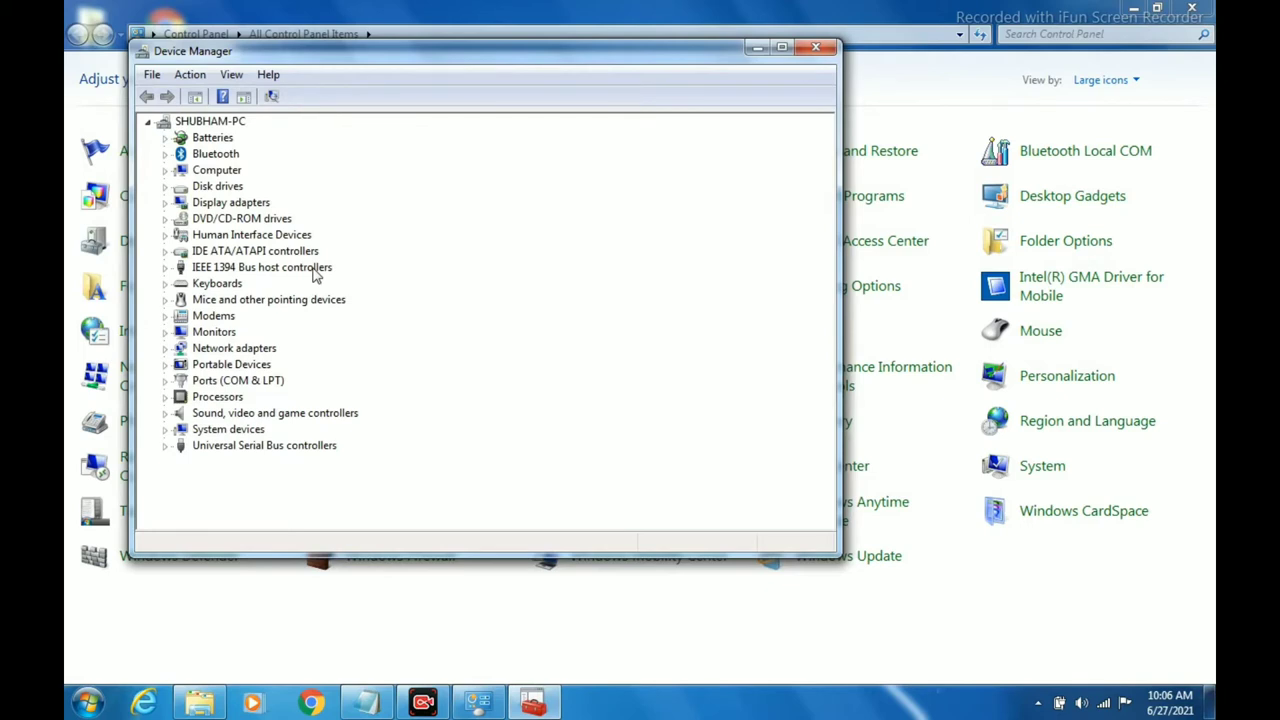
- Start a driver update for the Bluetooth RFHID device, choosing to browse the computer for driver software
left_click(165, 154)
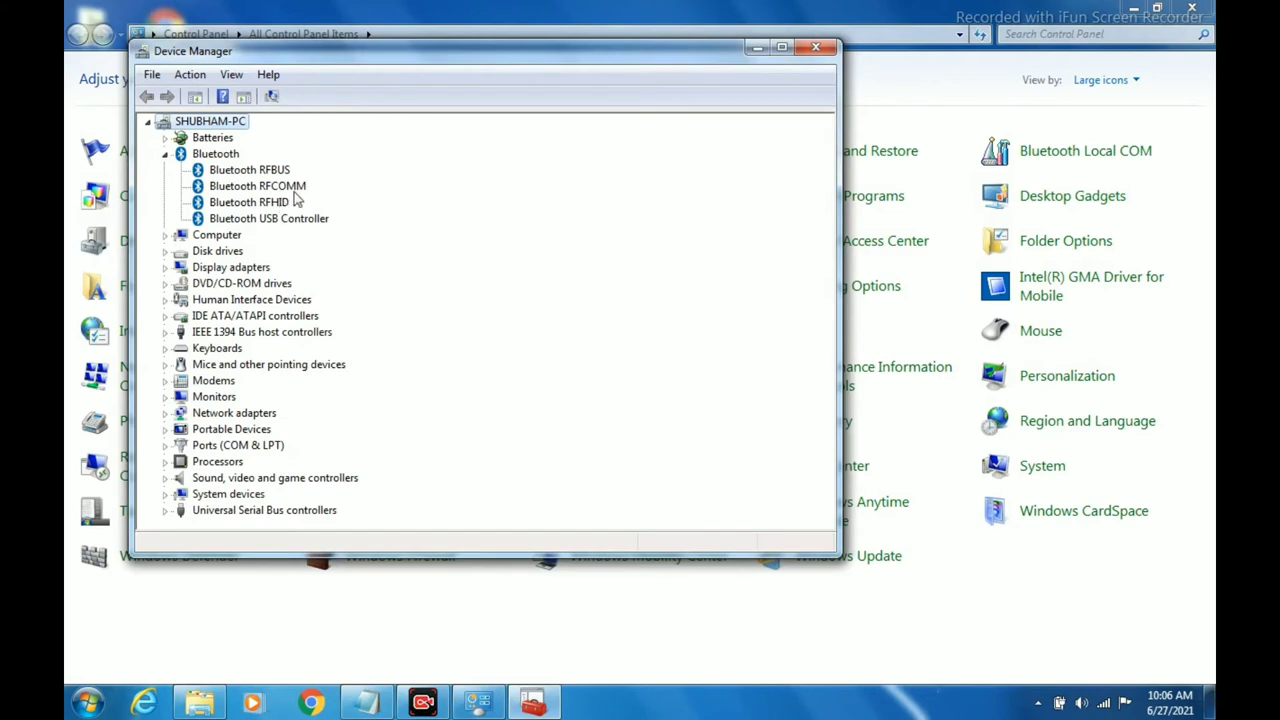
left_click(262, 203)
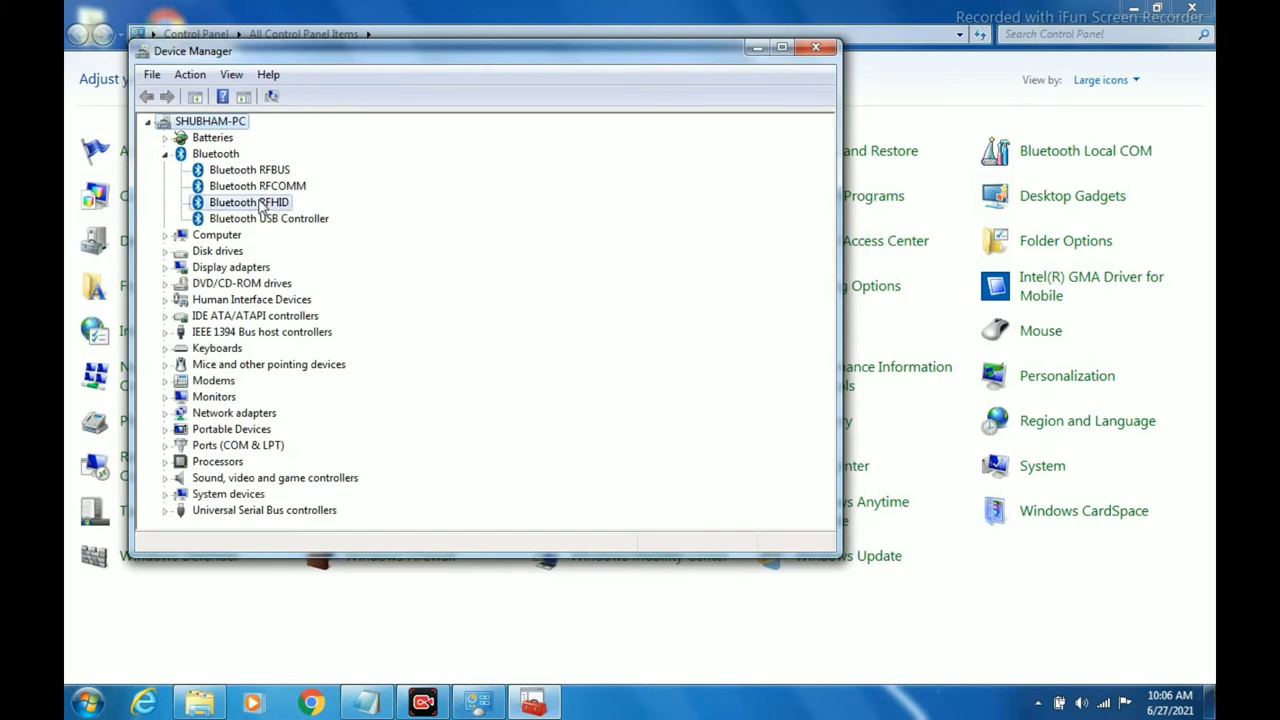
right_click(262, 203)
left_click(318, 212)
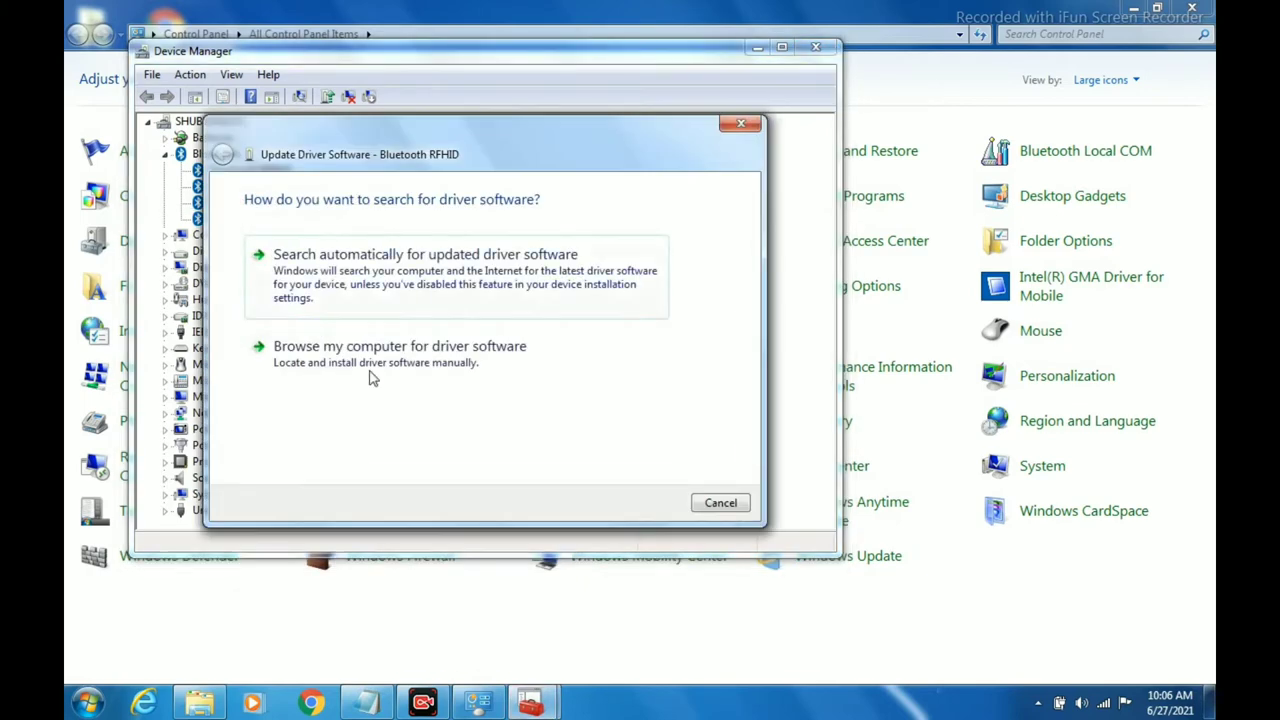
left_click(392, 368)
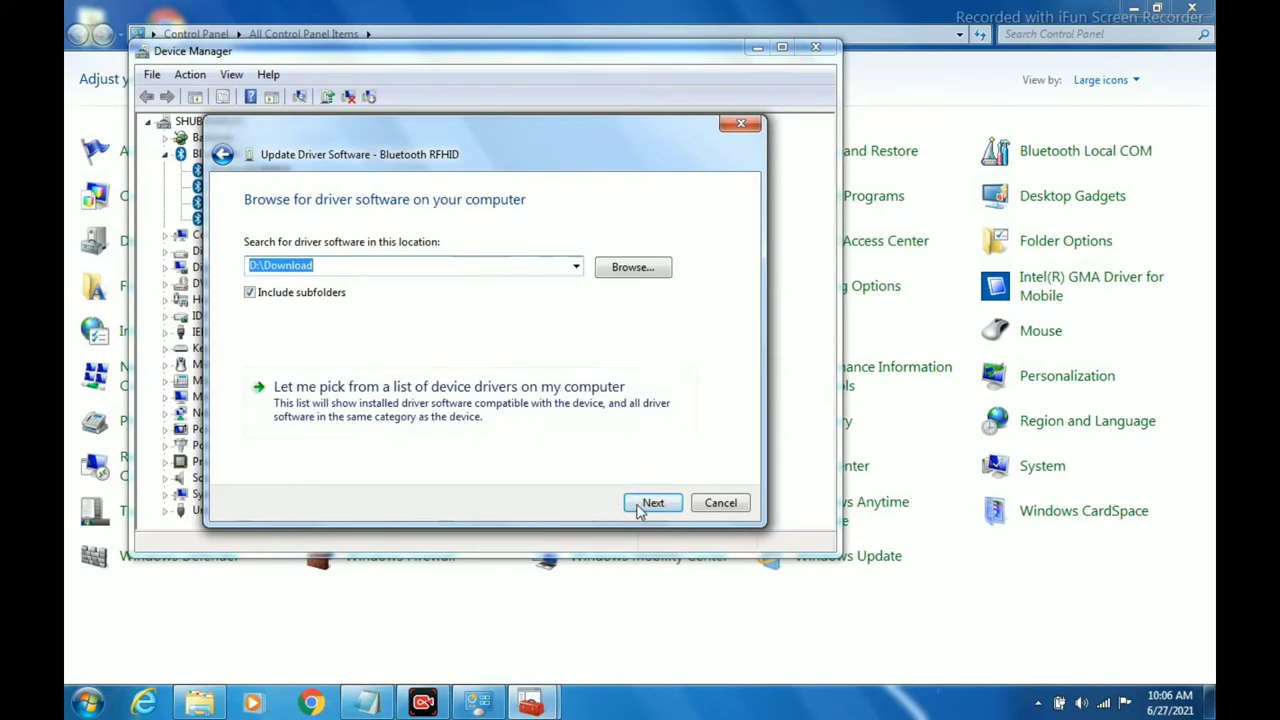
- Set the driver search location to the D: drive, run the RFHID driver search and close the wizard
left_click(630, 277)
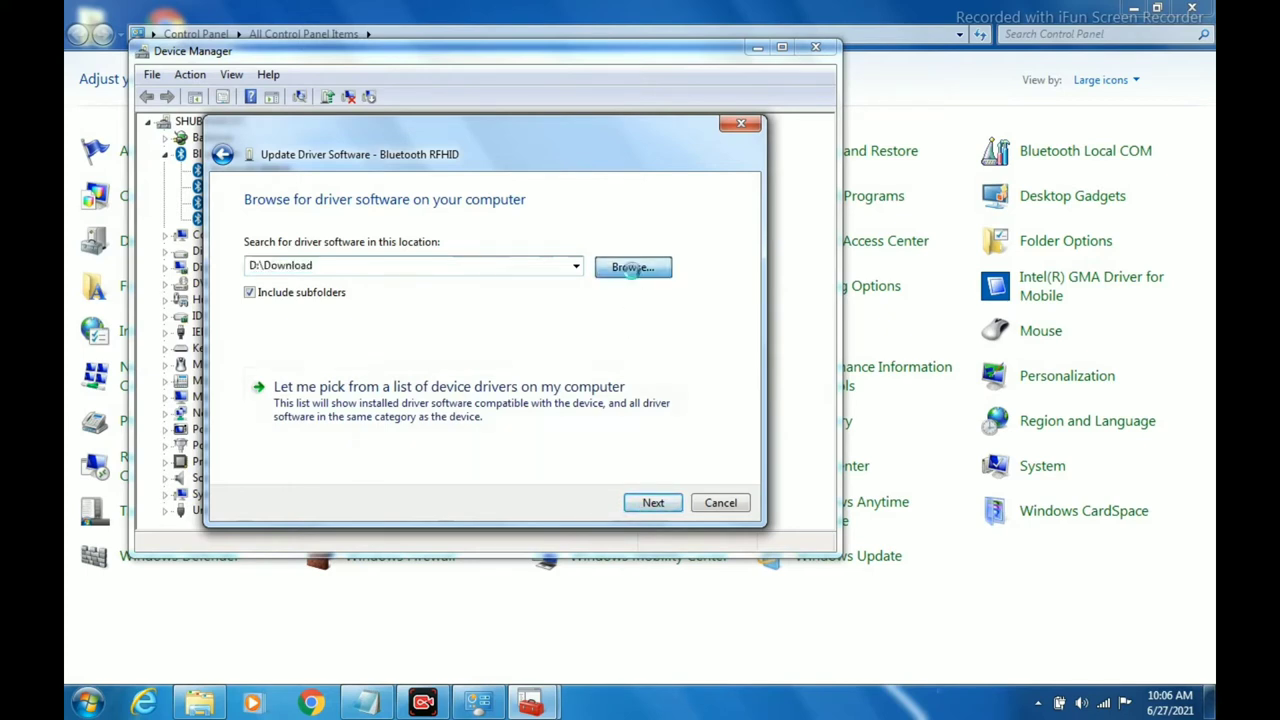
double_click(570, 361)
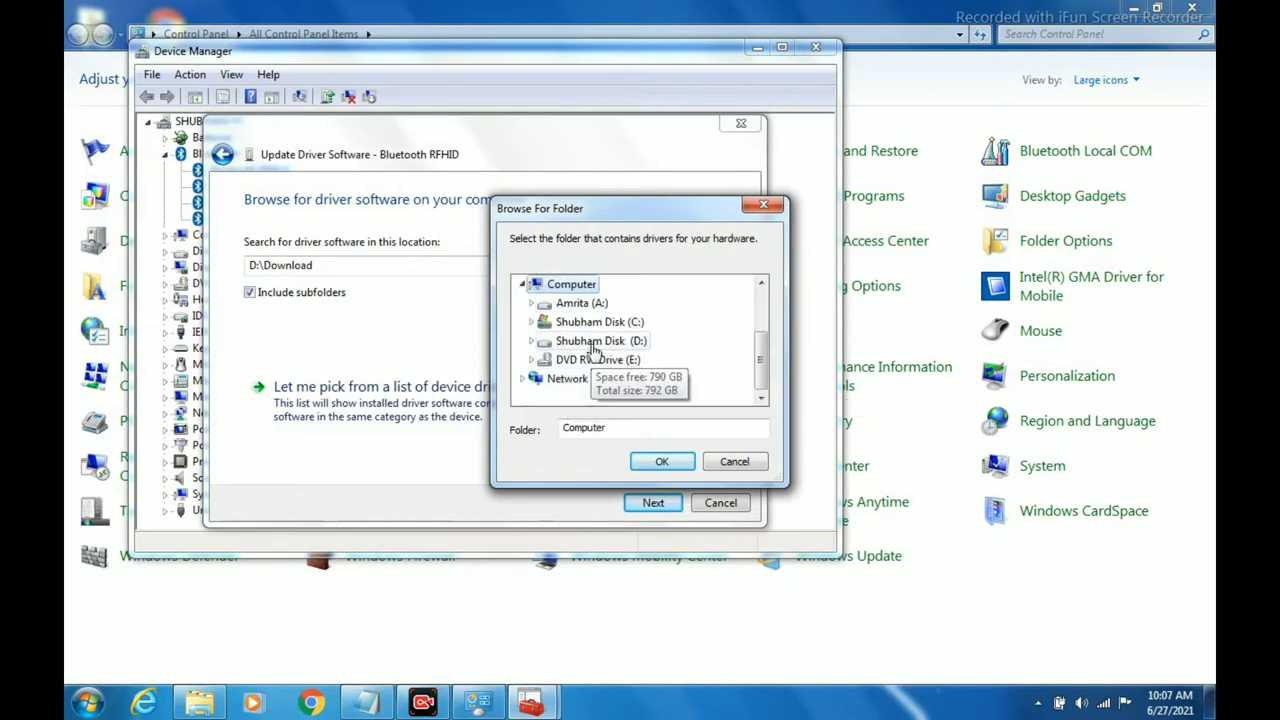
double_click(595, 340)
left_click(660, 462)
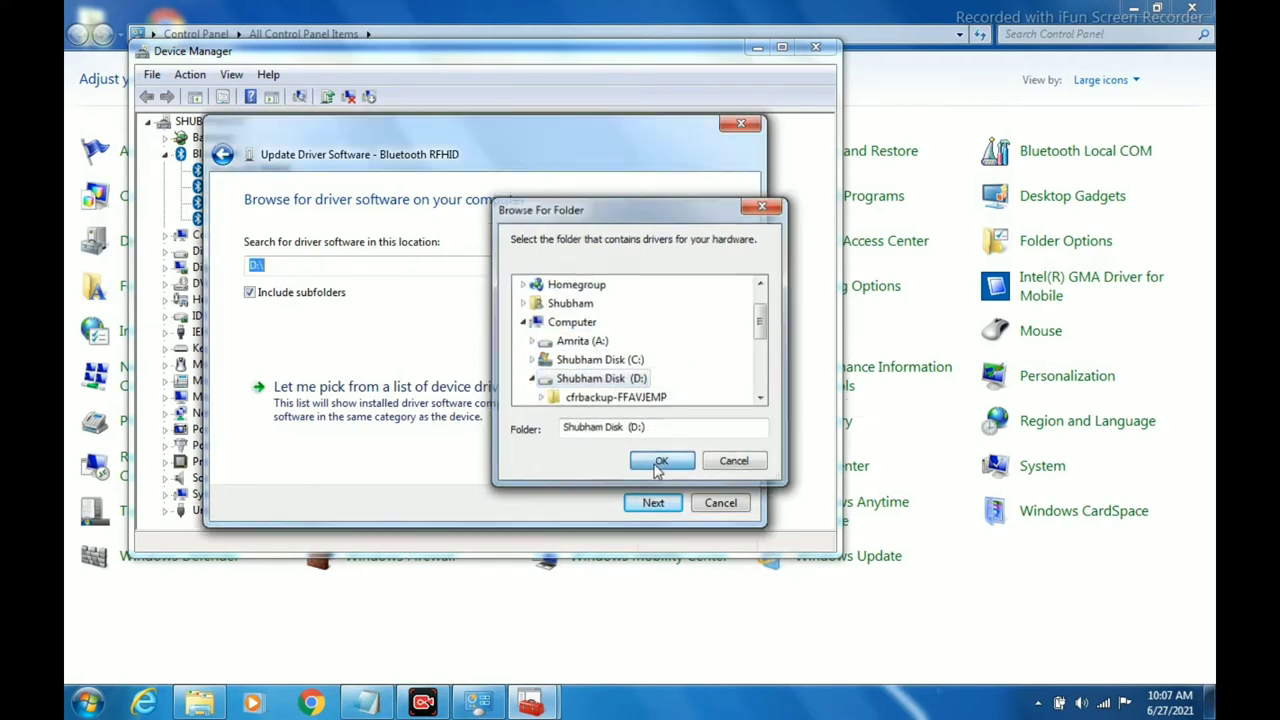
left_click(650, 506)
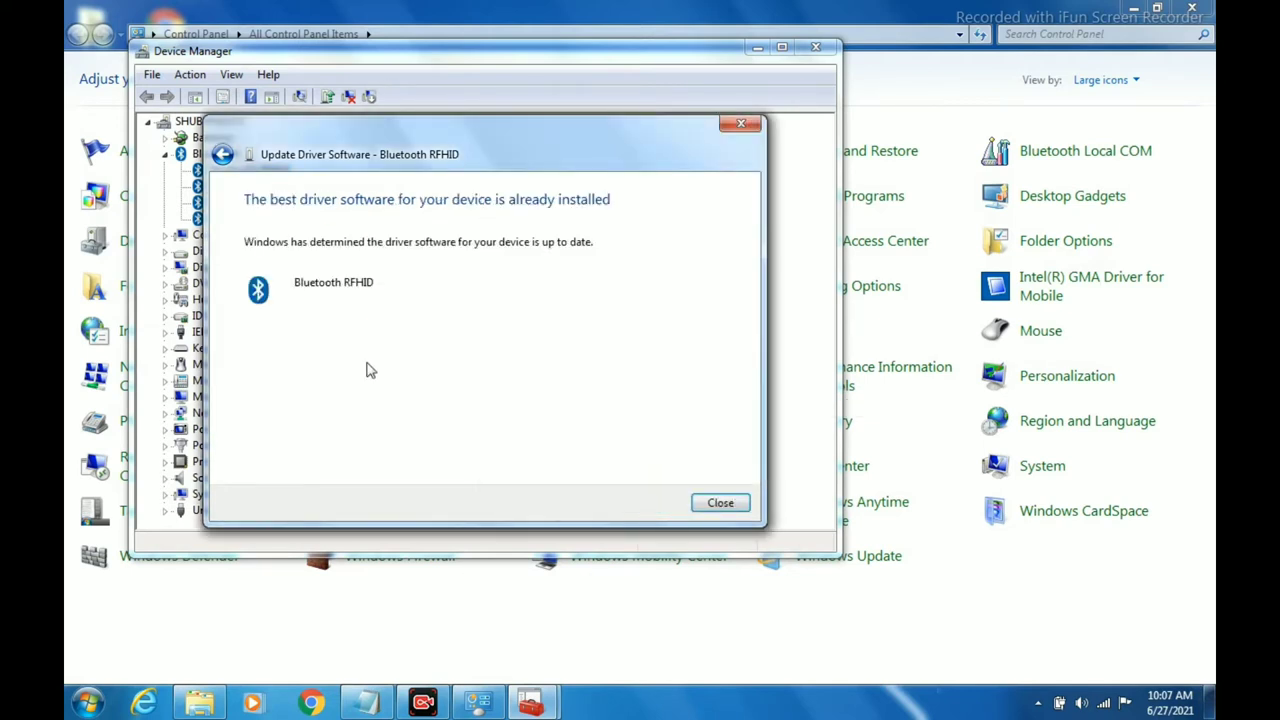
left_click(718, 506)
- Run a driver update for the Bluetooth USB Controller using driver software from the D:\ location, and close the wizard
left_click(230, 220)
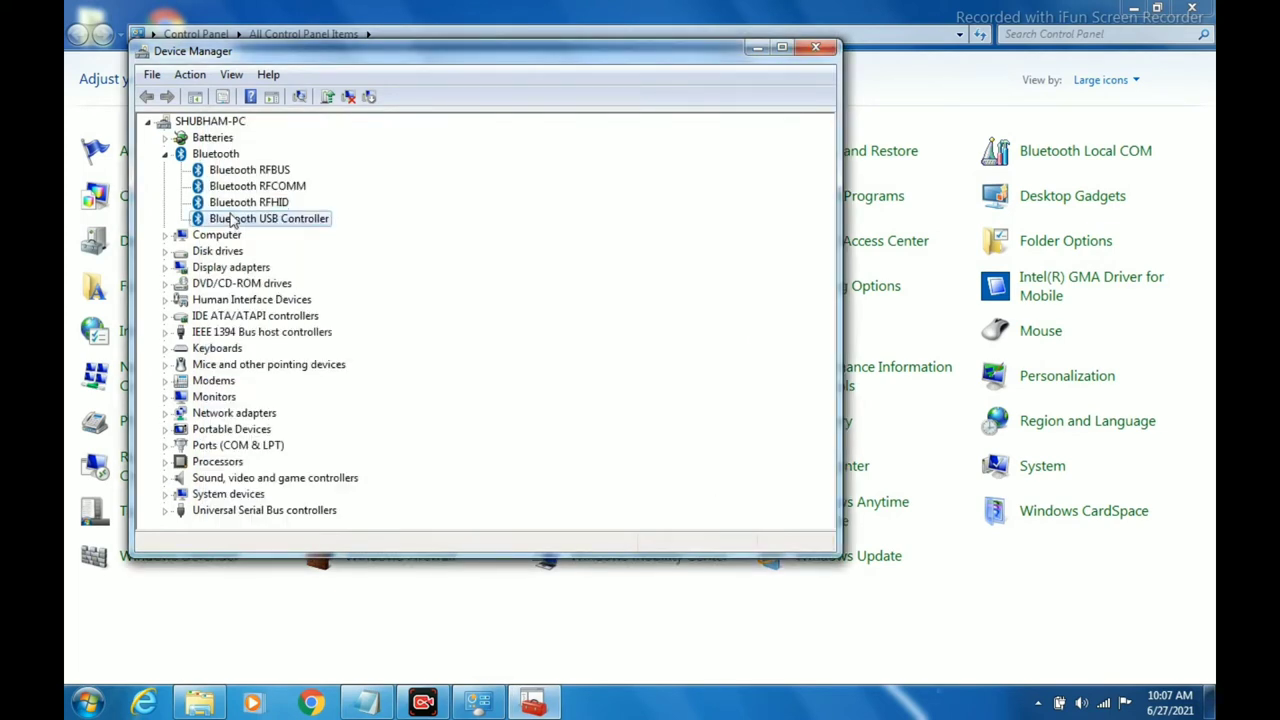
right_click(231, 220)
left_click(286, 226)
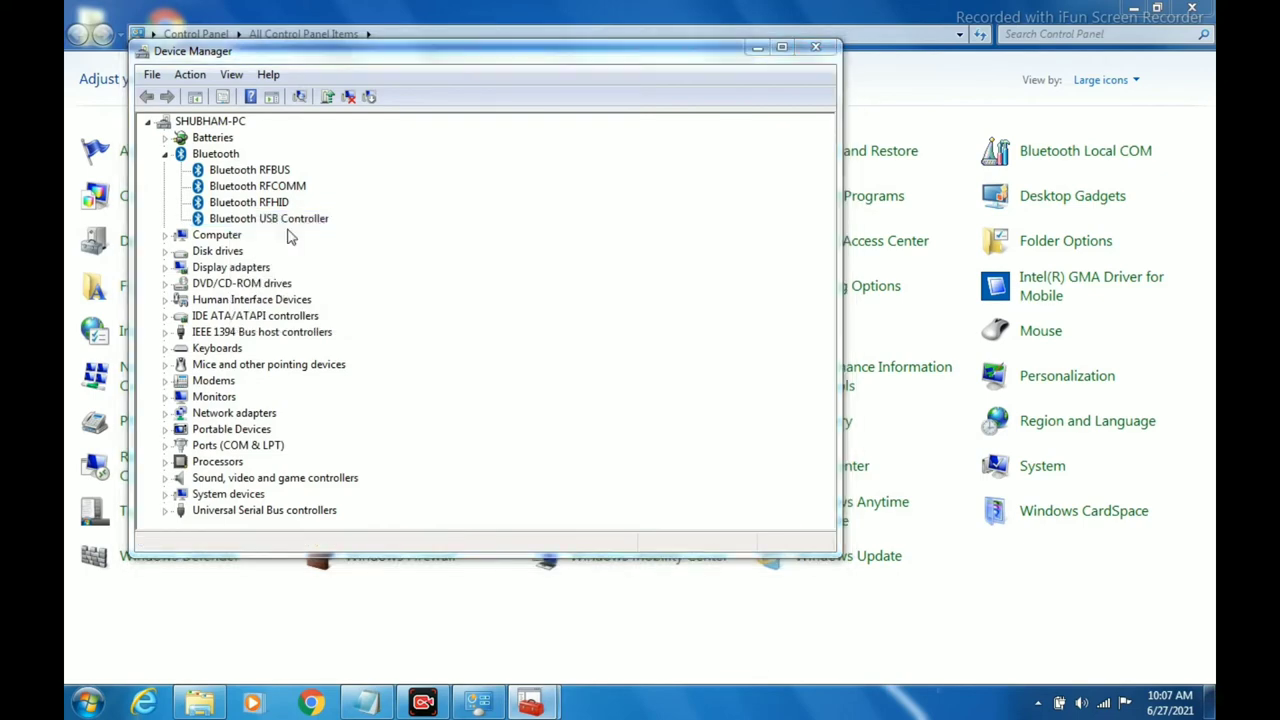
left_click(321, 365)
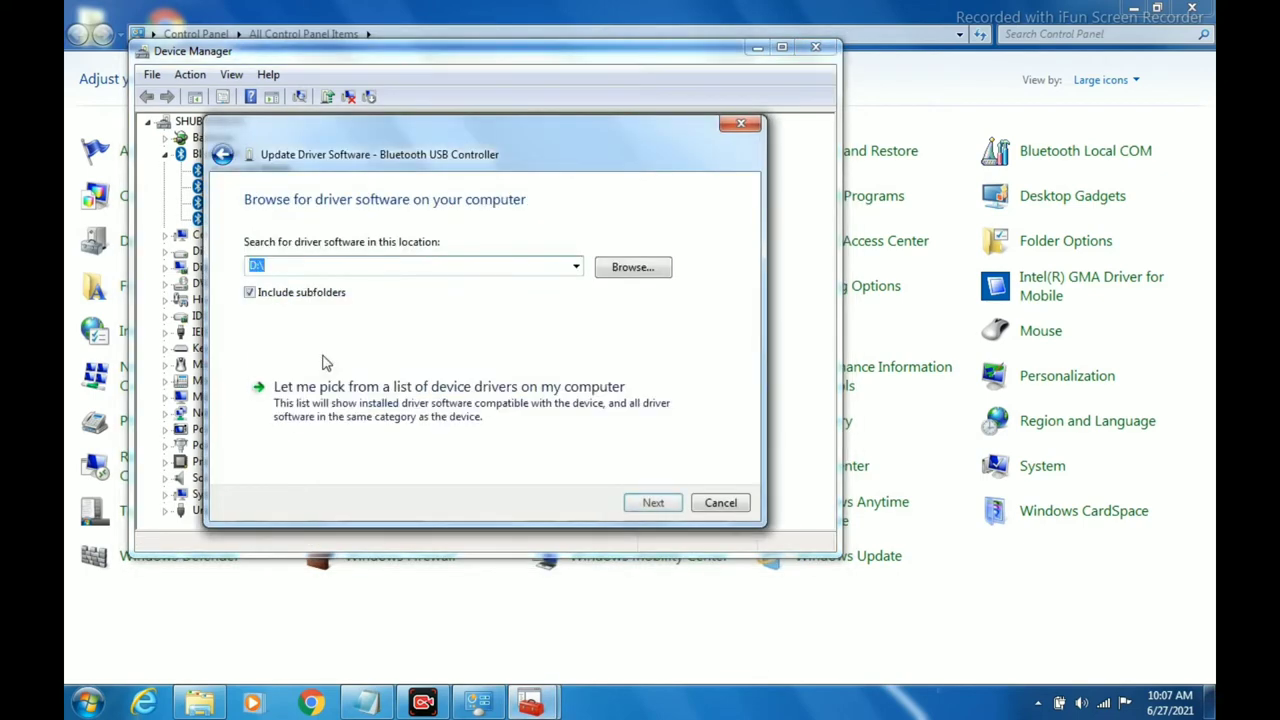
left_click(653, 502)
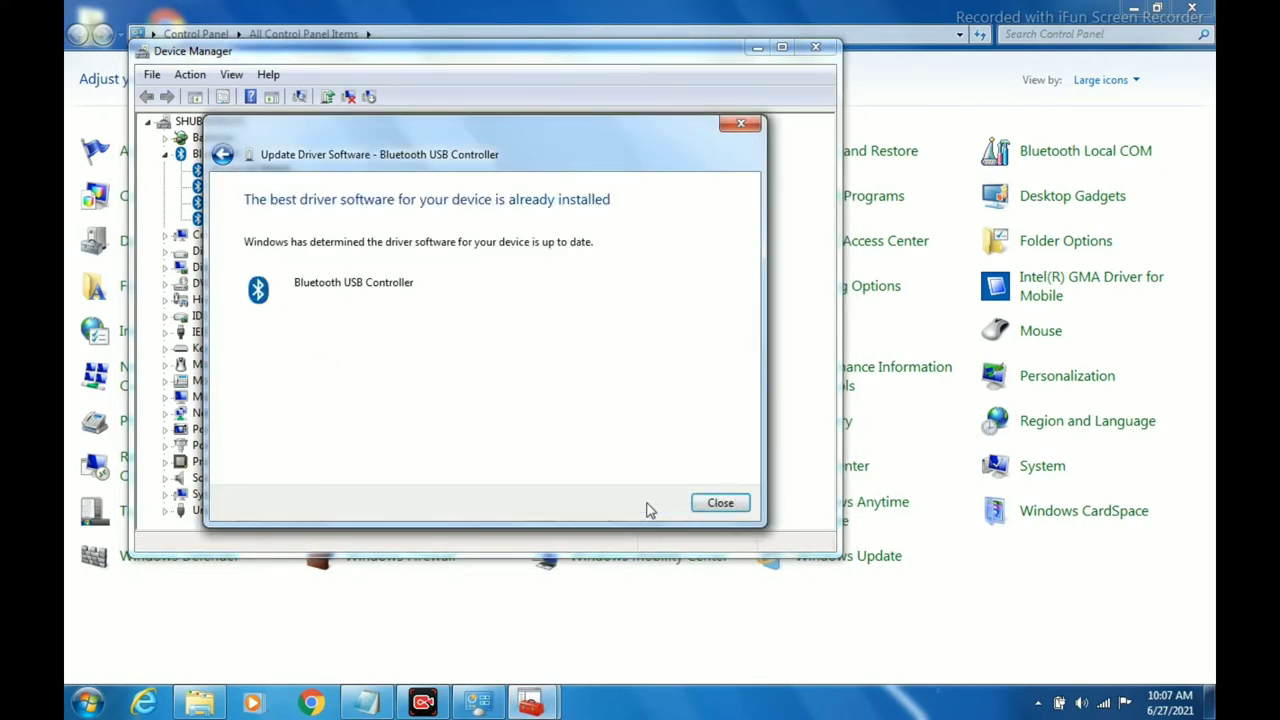
left_click(720, 502)
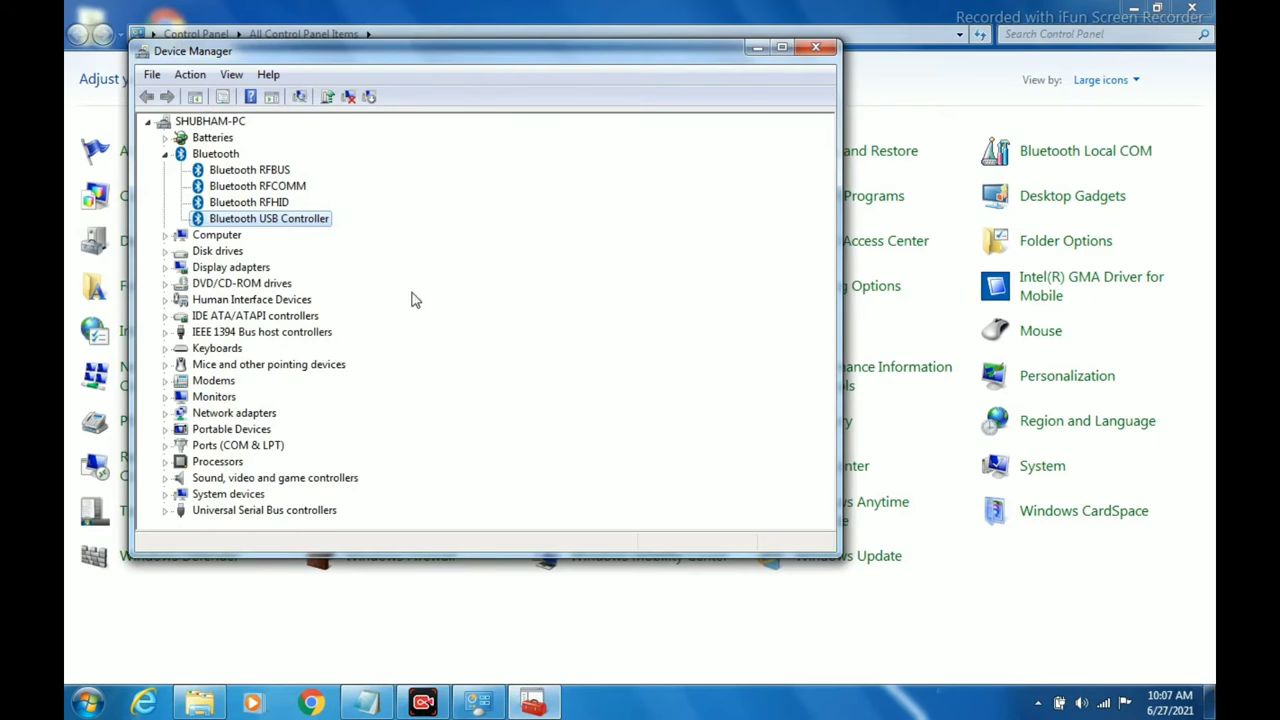
- Close Device Manager and Control Panel, and refresh the desktop twice
left_click(816, 47)
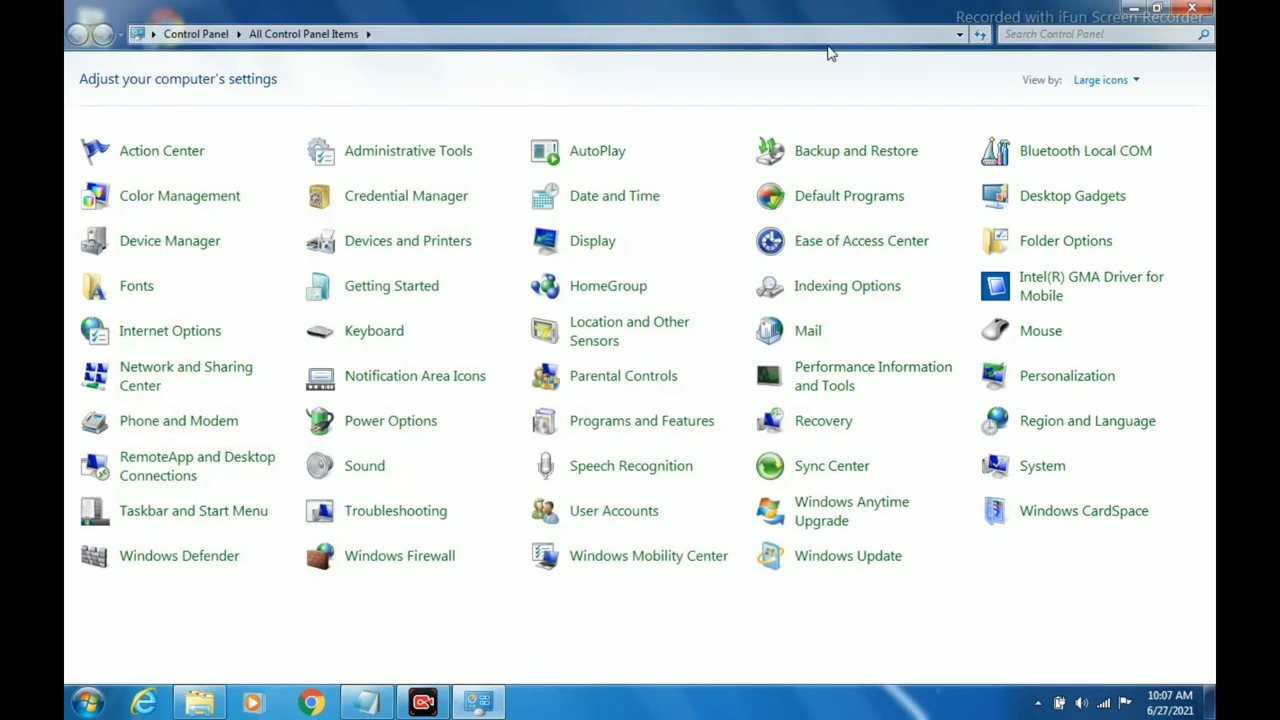
left_click(1205, 8)
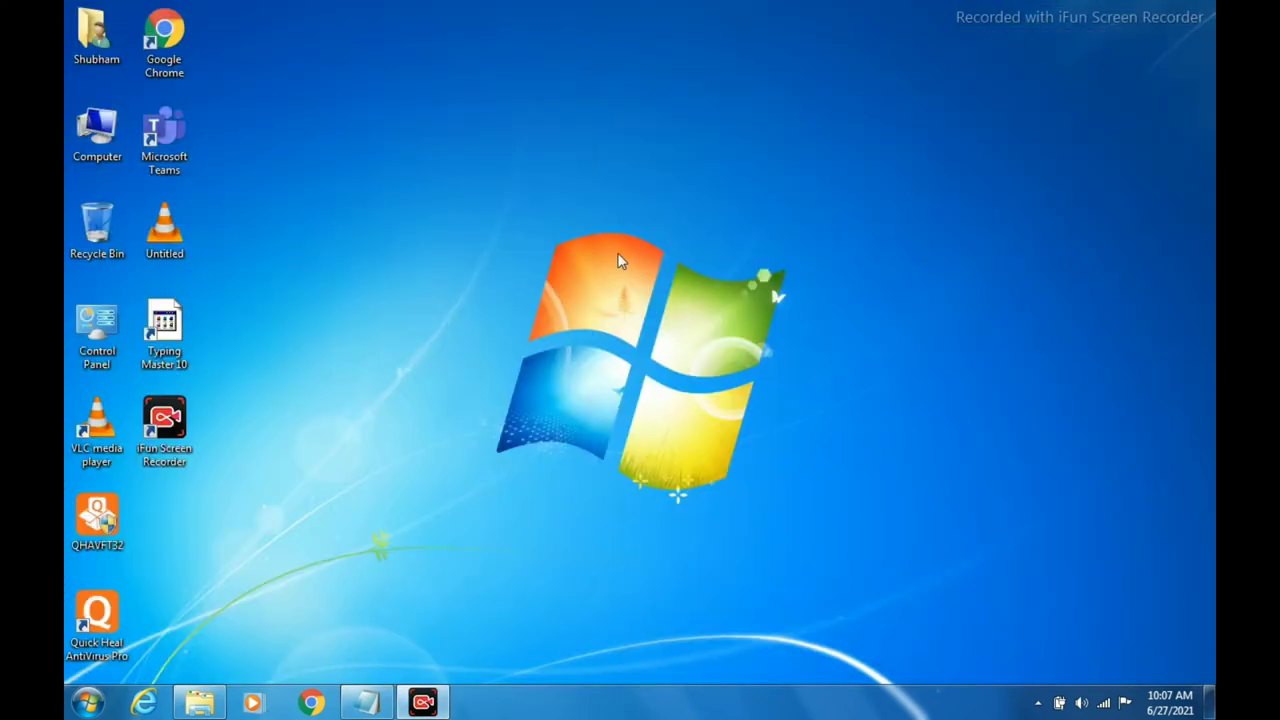
right_click(587, 147)
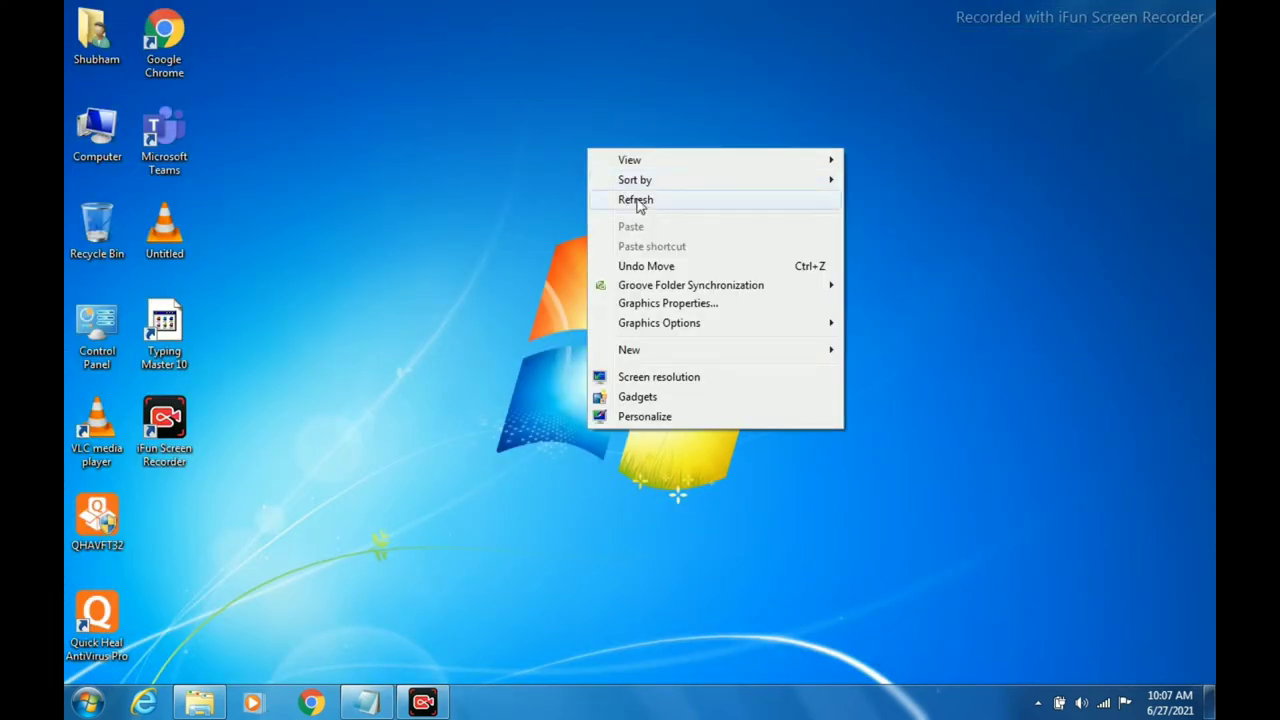
left_click(637, 201)
right_click(468, 80)
left_click(516, 130)
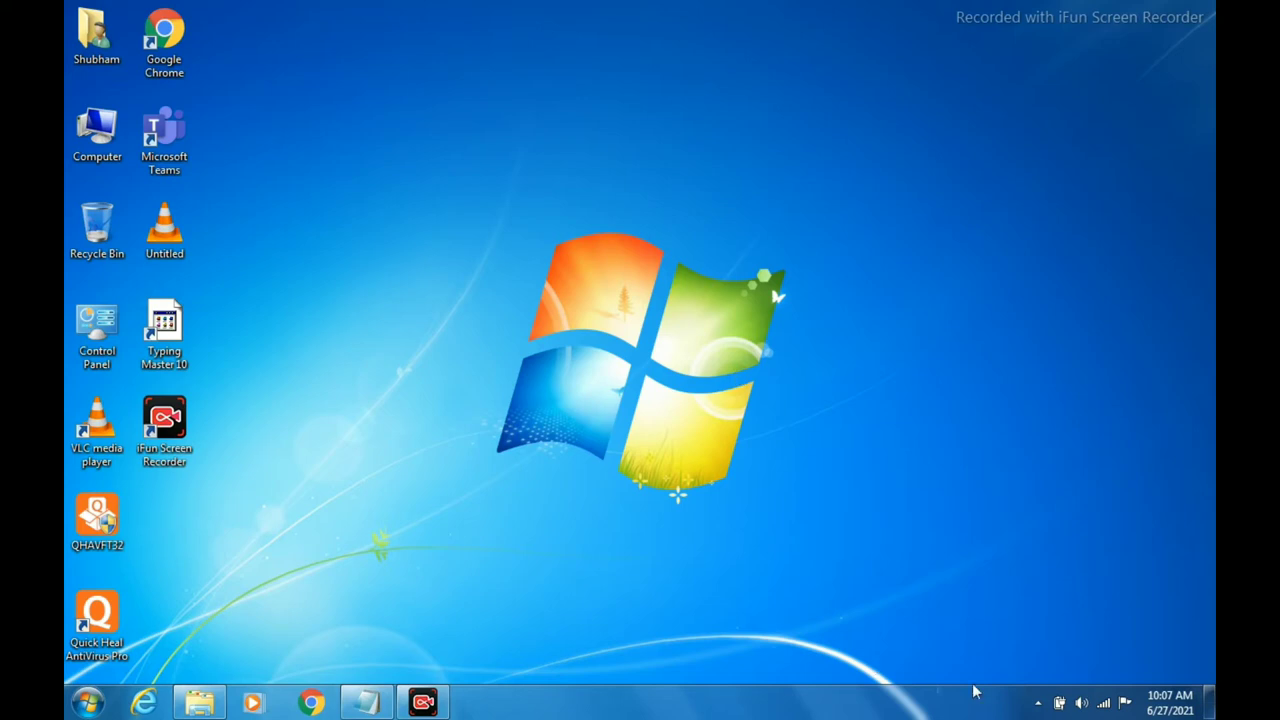
- Check the hidden notification icons for Bluetooth, and launch Bluetooth Assistant by searching the programs for "bl"
left_click(1036, 703)
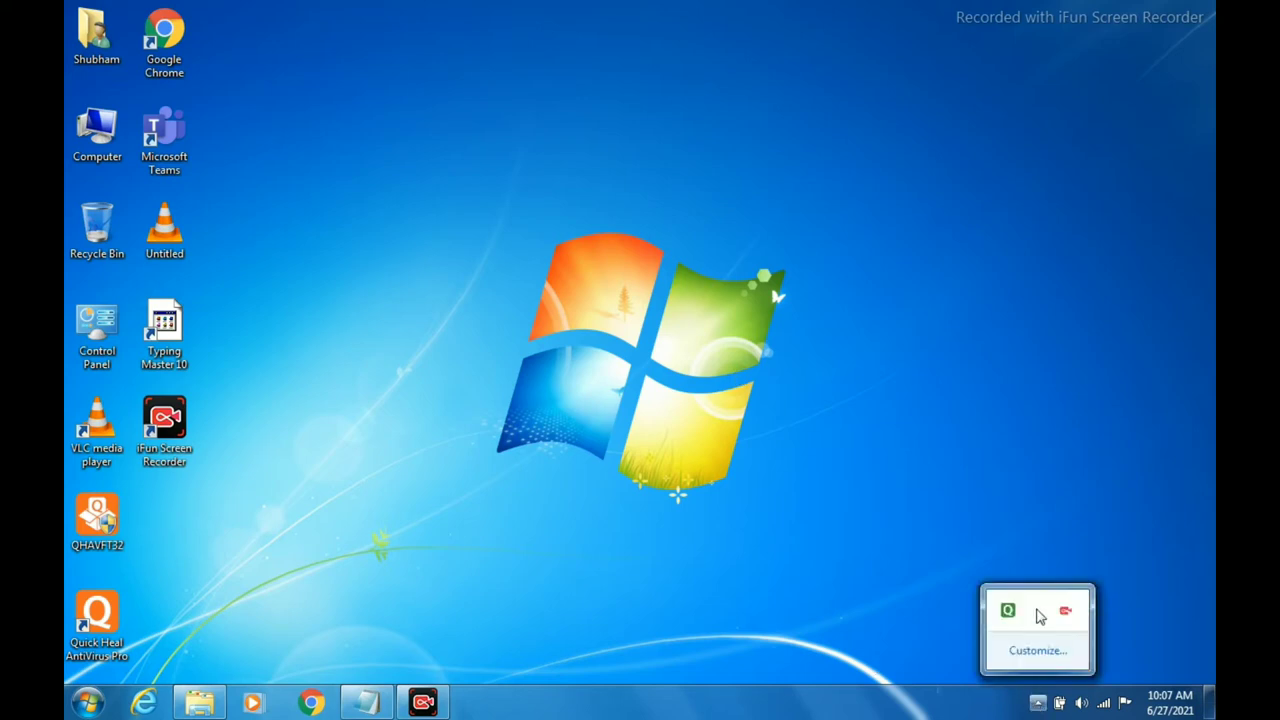
left_click(810, 259)
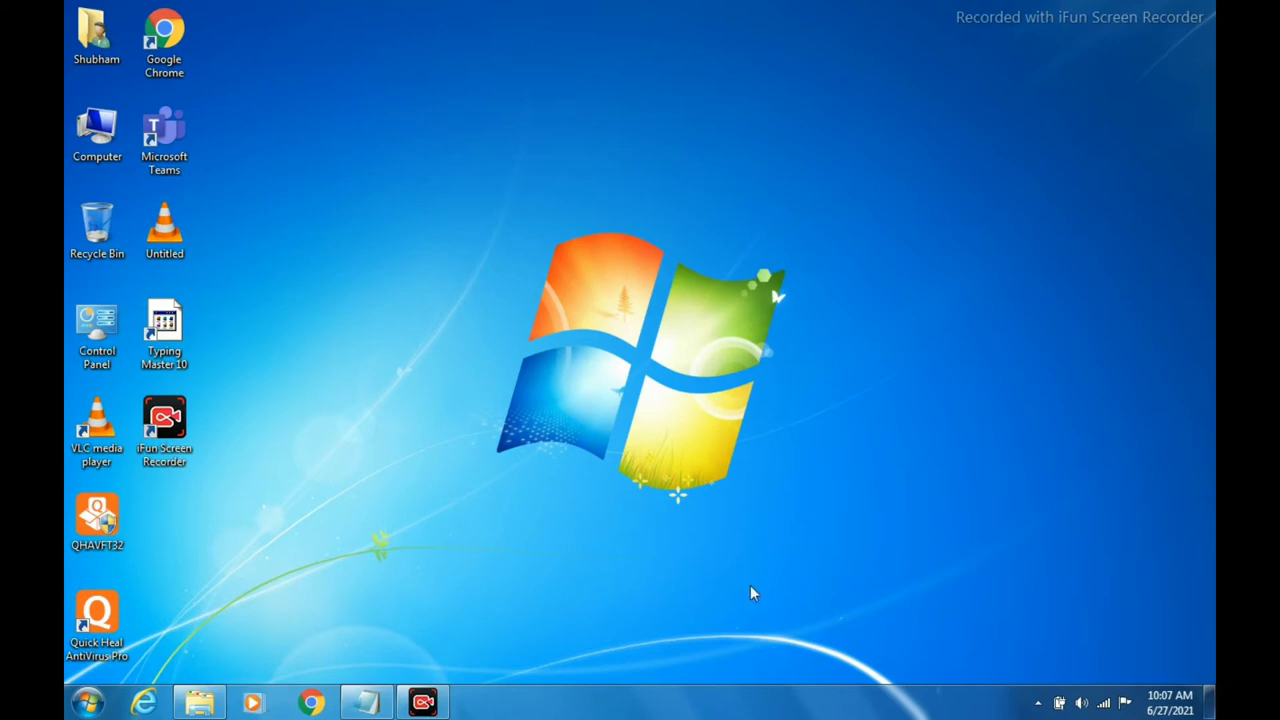
left_click(84, 706)
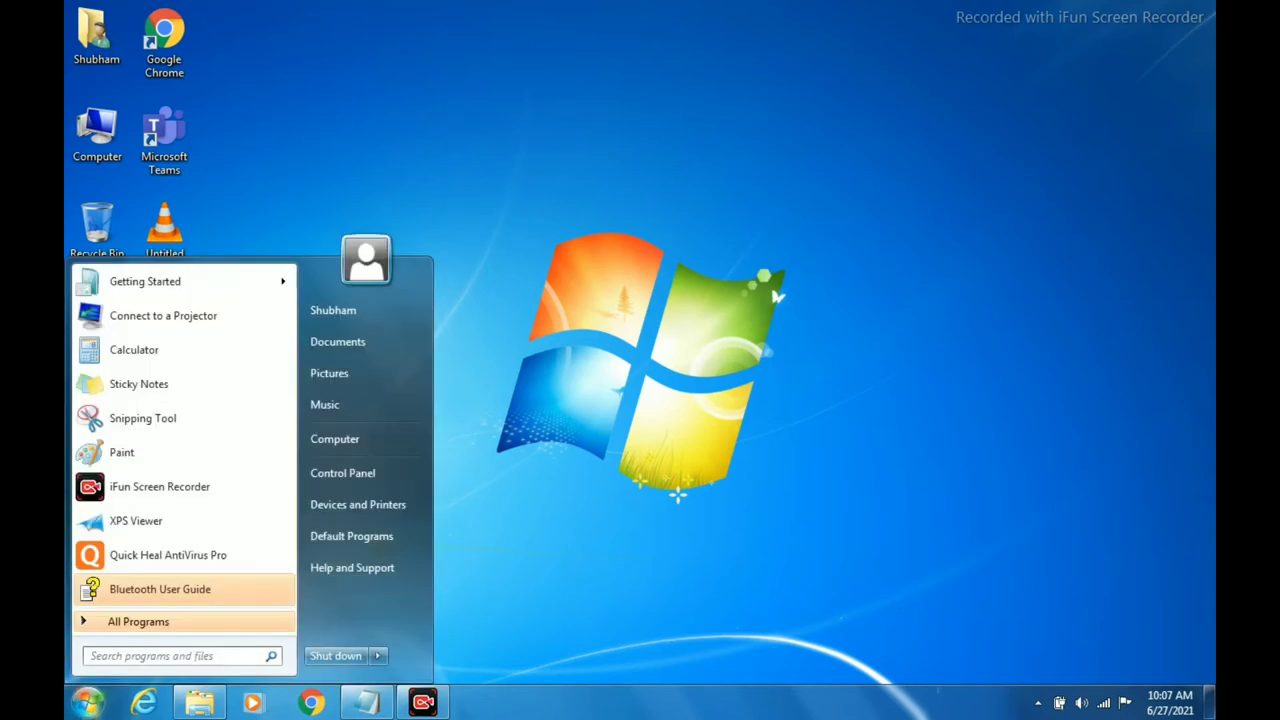
left_click(127, 657)
type("bl")
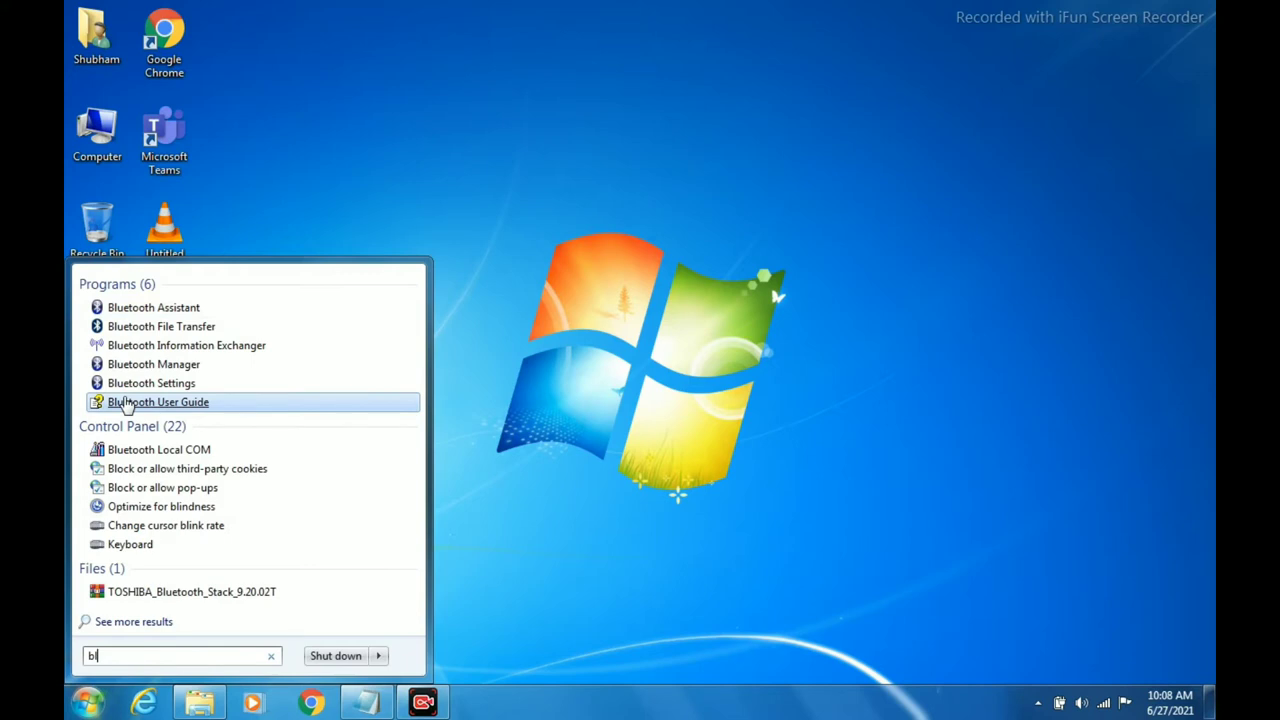
left_click(184, 314)
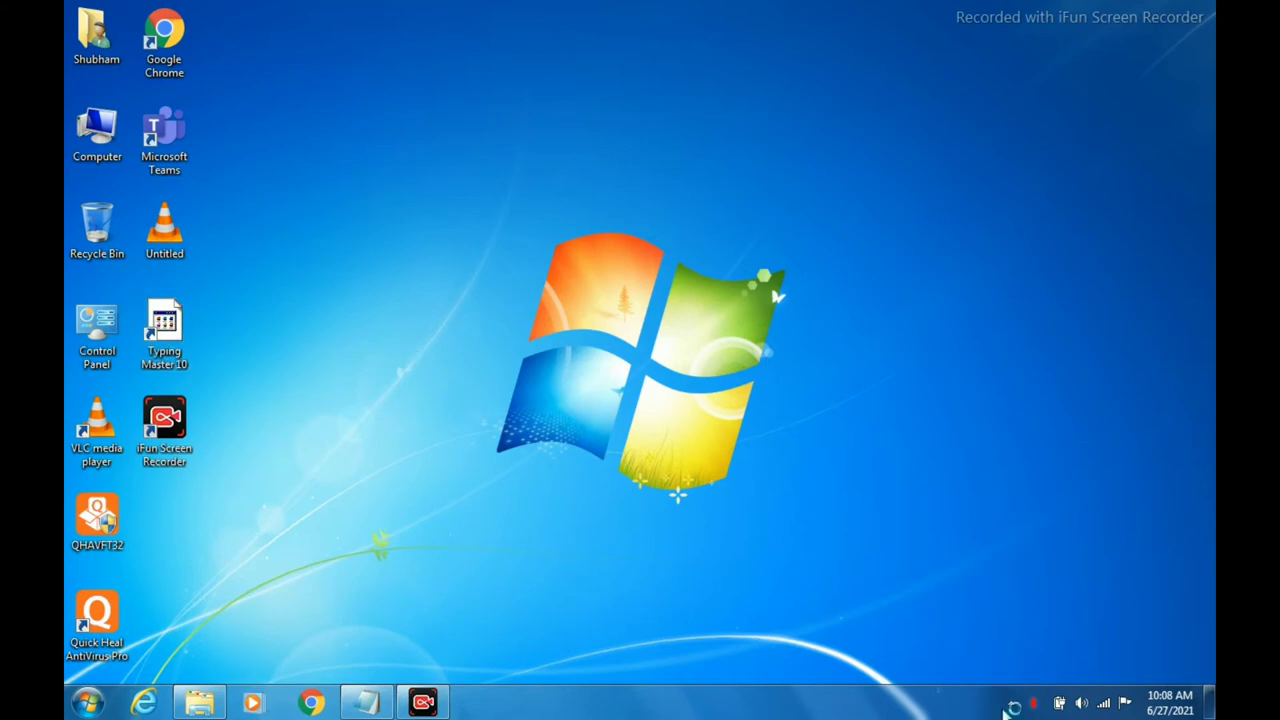
- Move the Bluetooth Assistant window out of the way and open Bluetooth Settings from the hidden Bluetooth notification icon
left_click(1008, 705)
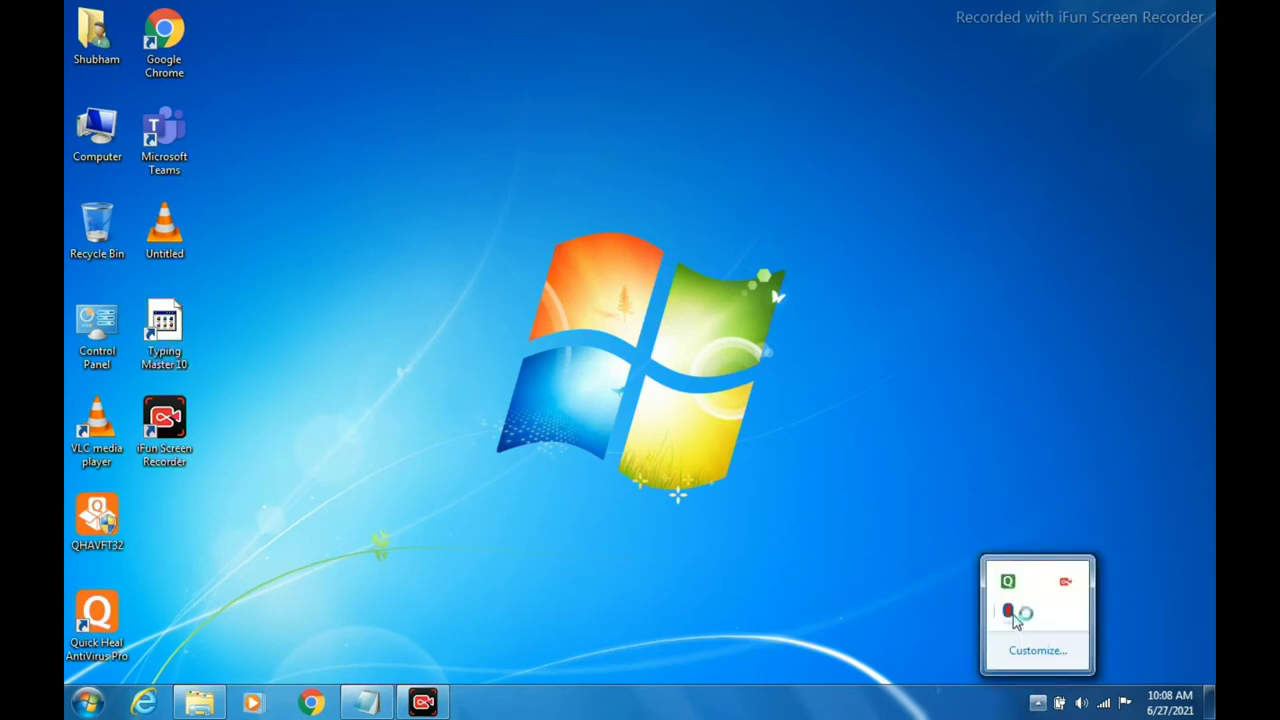
left_click(901, 605)
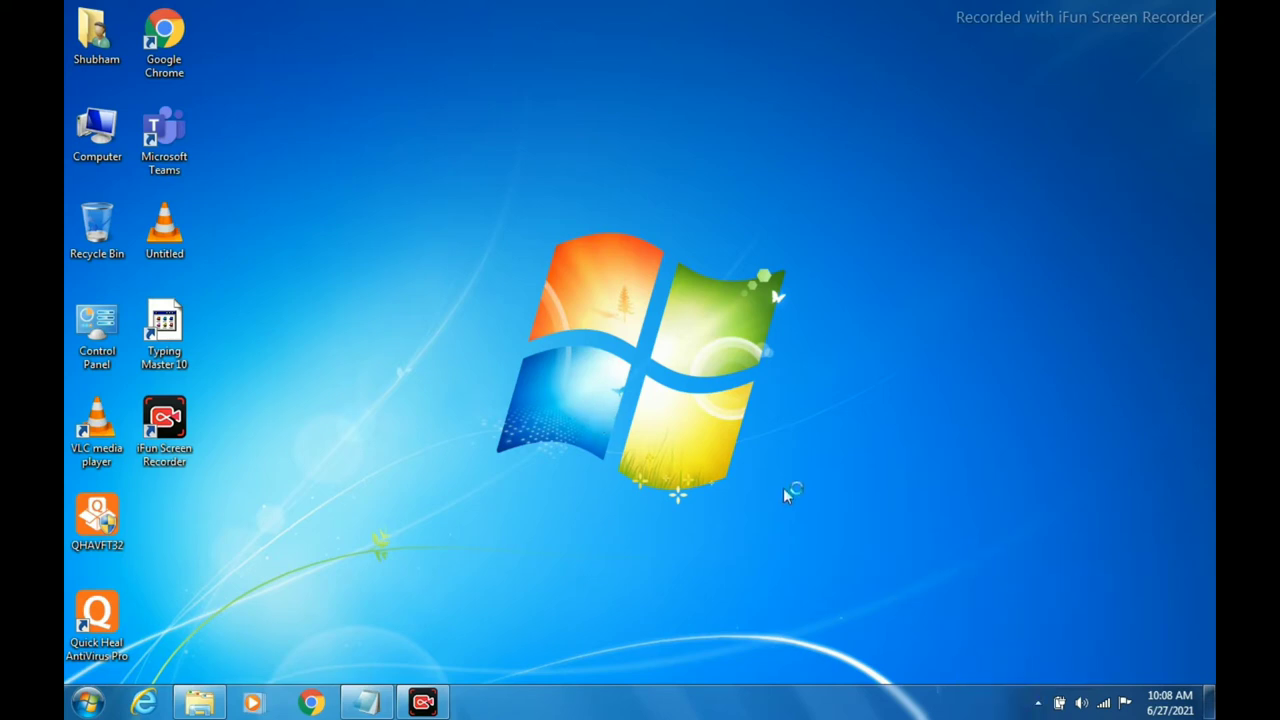
left_click(1038, 703)
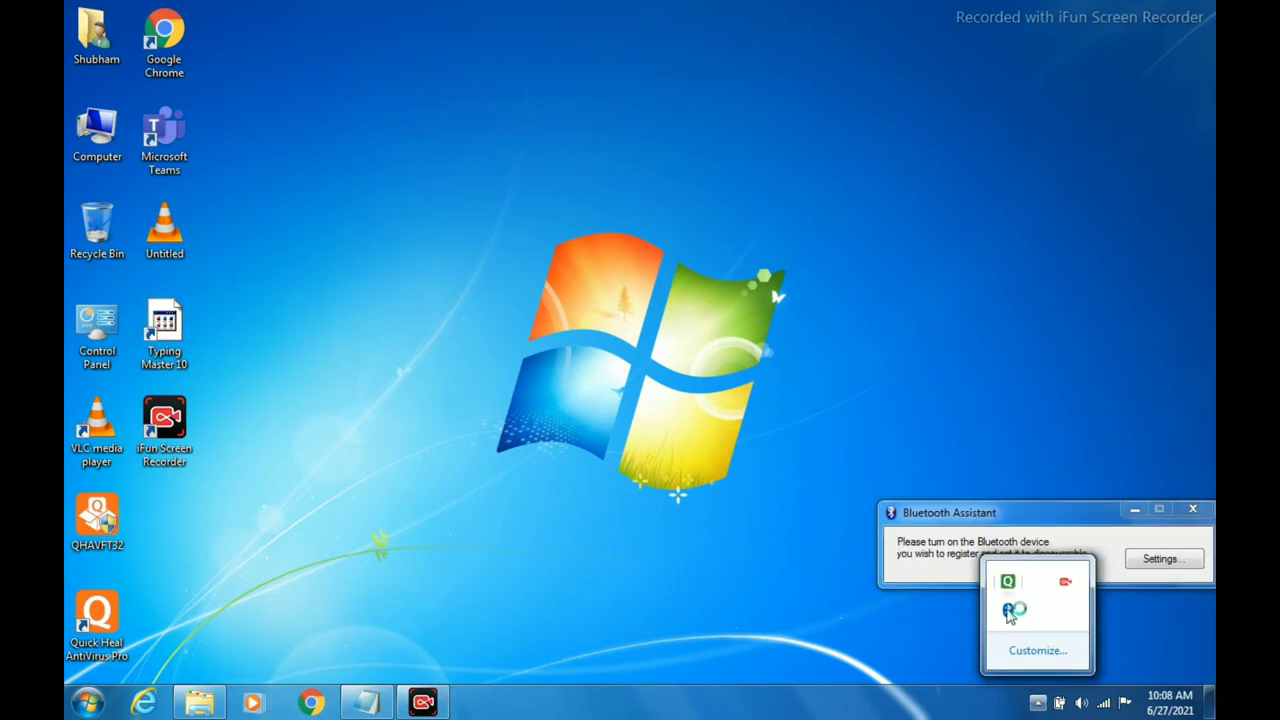
left_click(1051, 523)
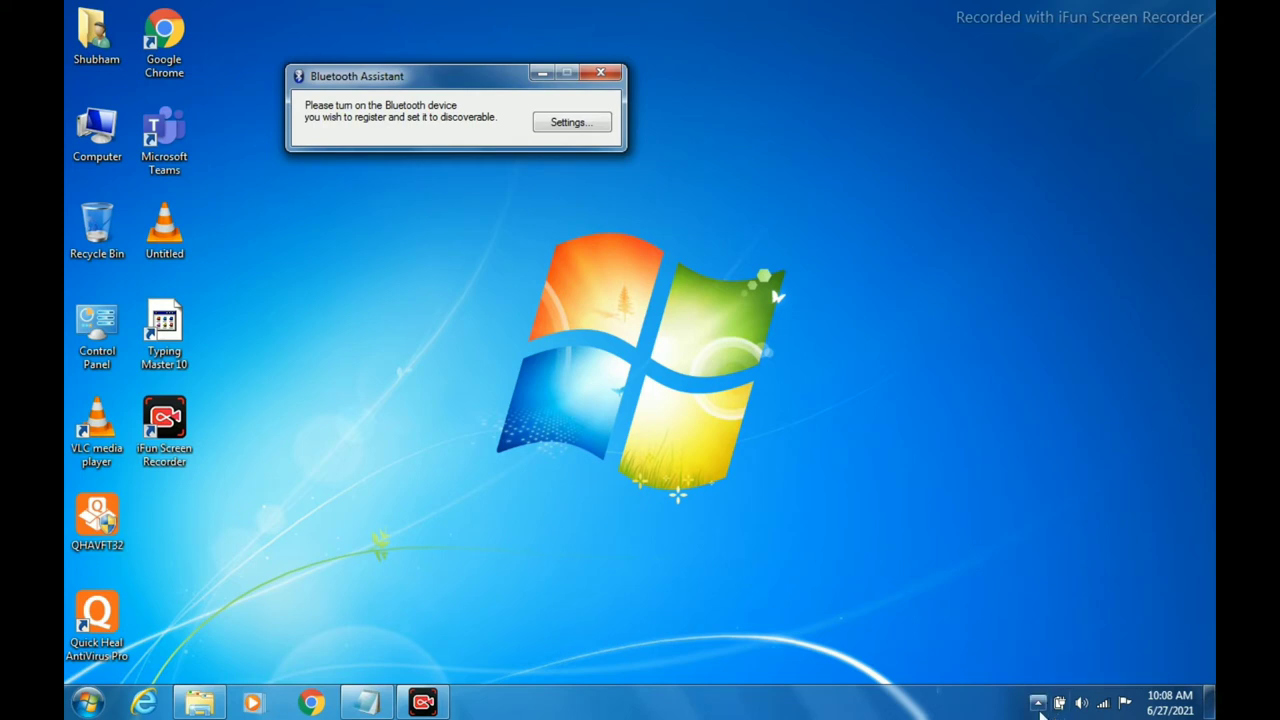
left_click(1038, 703)
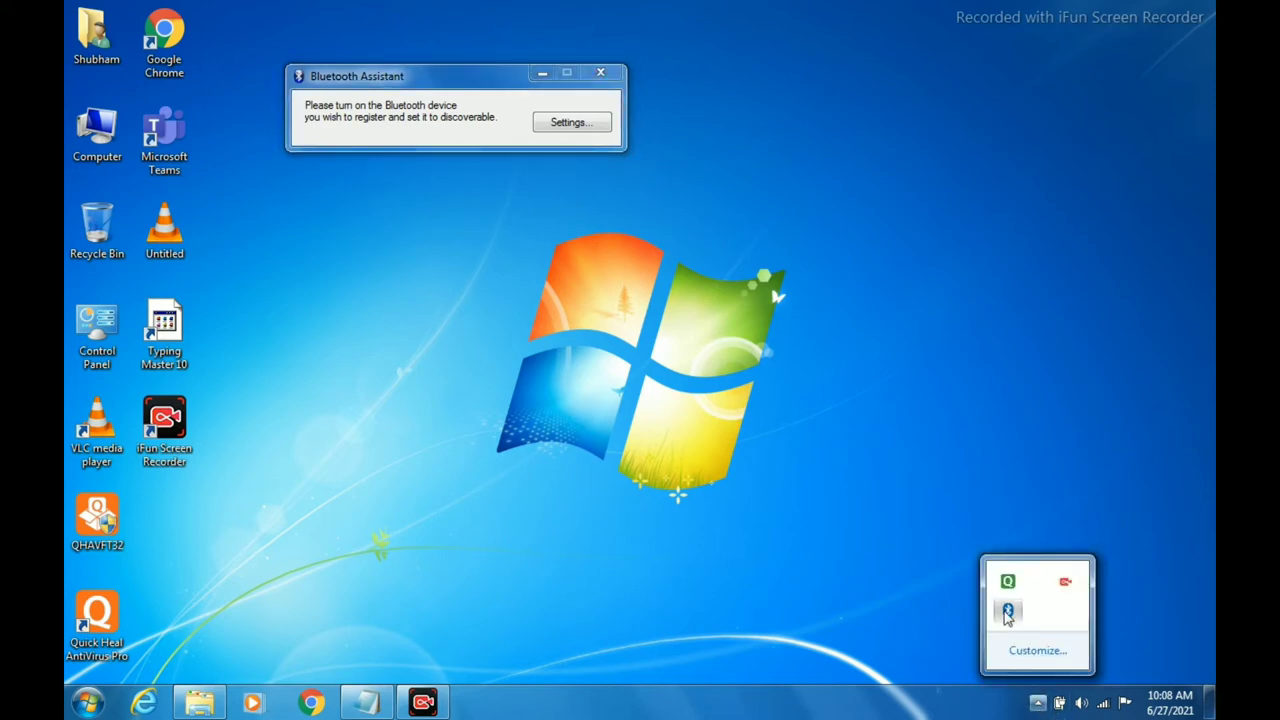
double_click(1007, 612)
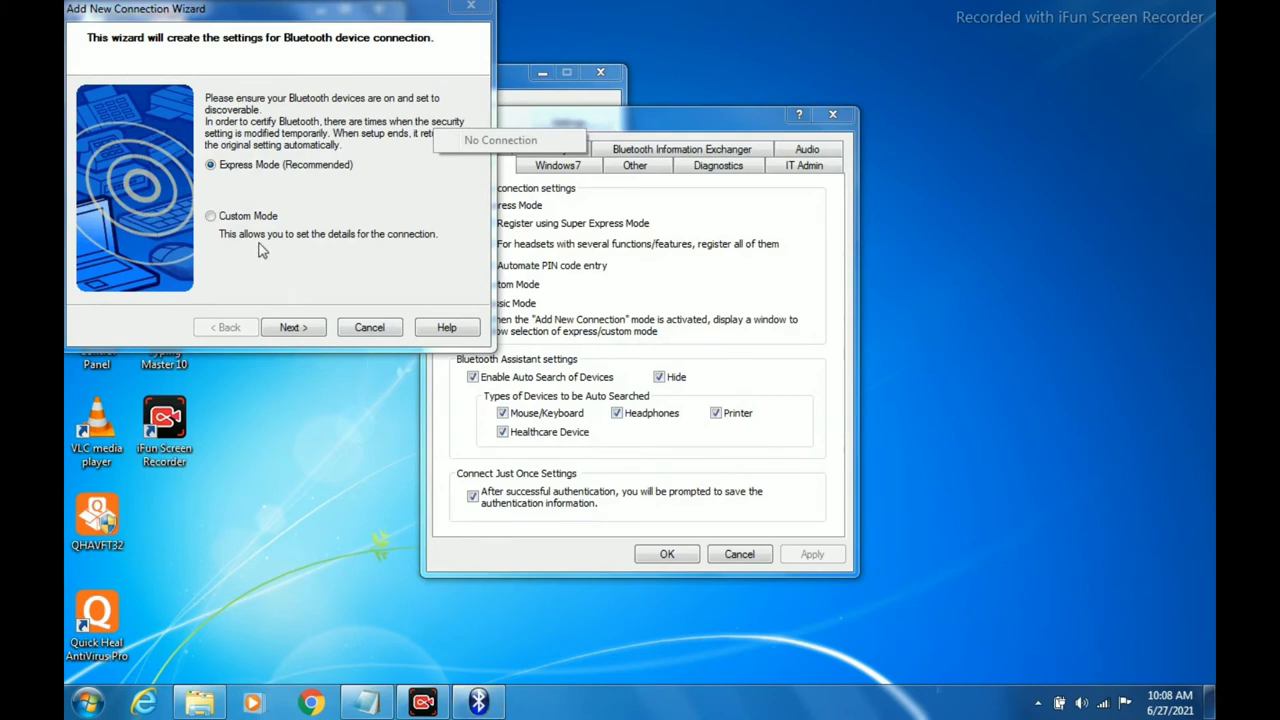
- Search for Bluetooth devices with the Add New Connection Wizard in Express Mode and dismiss the resulting message
left_click(292, 328)
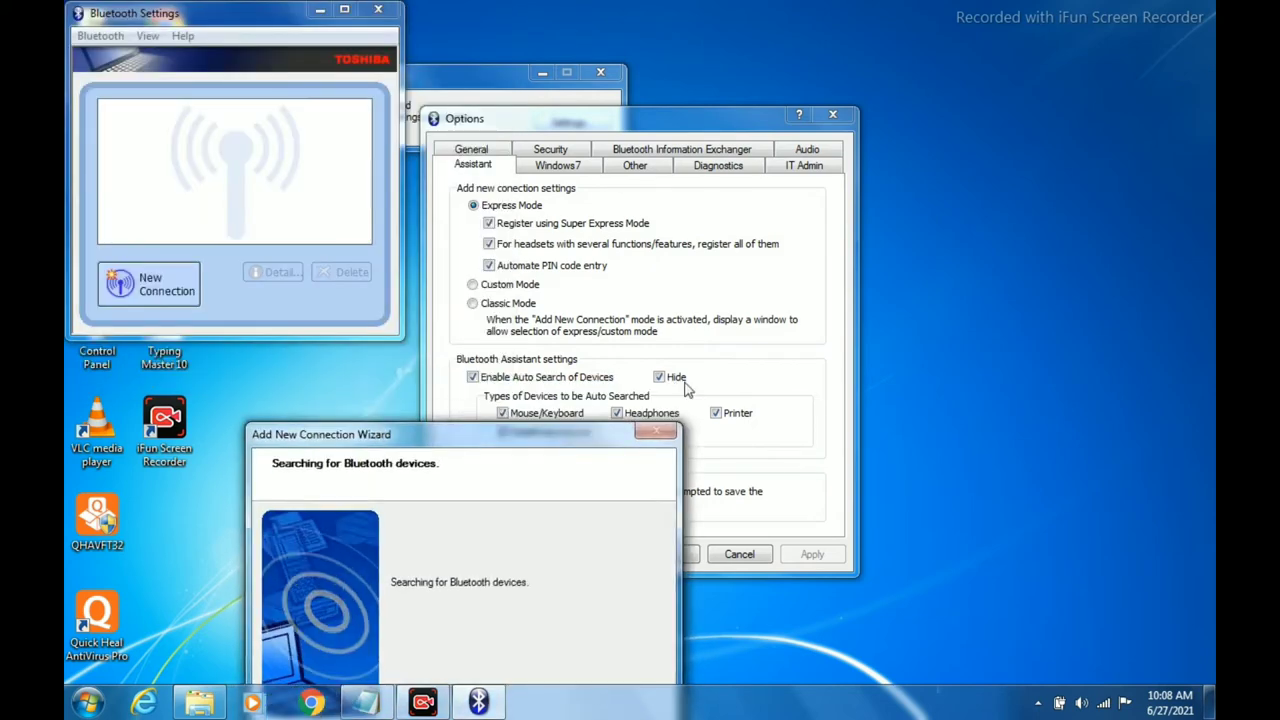
left_click_drag(463, 443, 1155, 111)
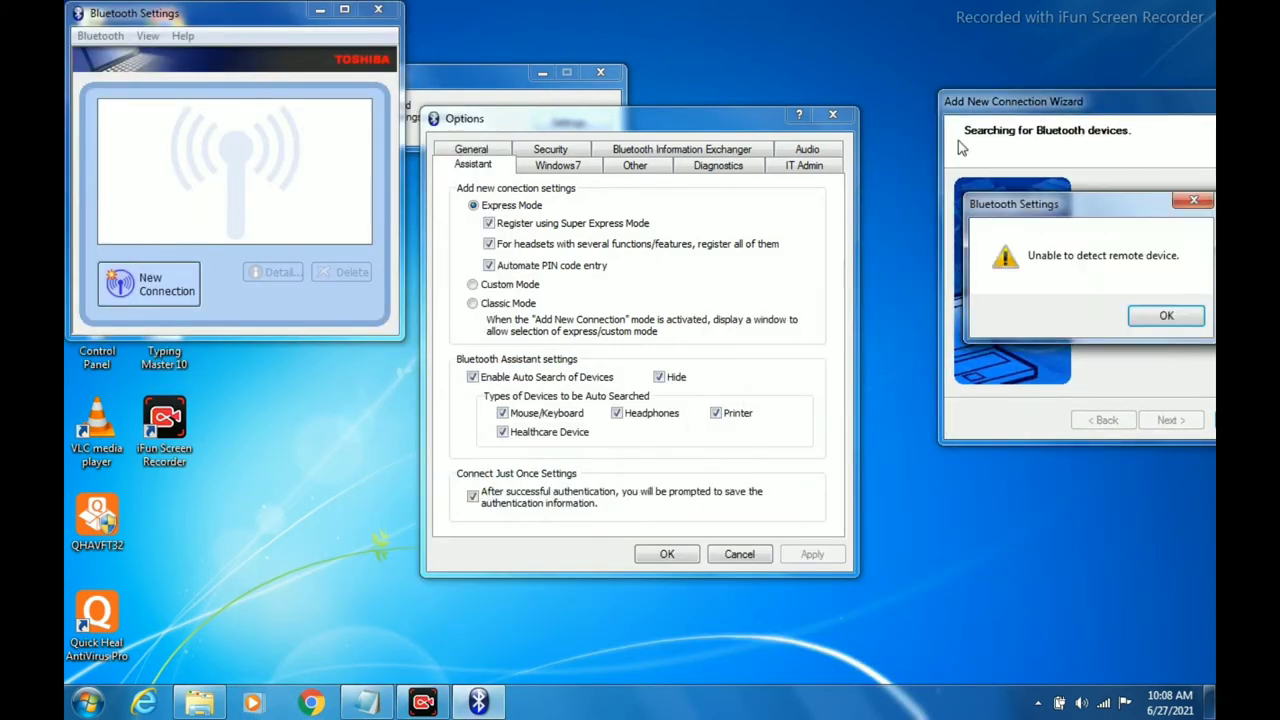
left_click(1166, 316)
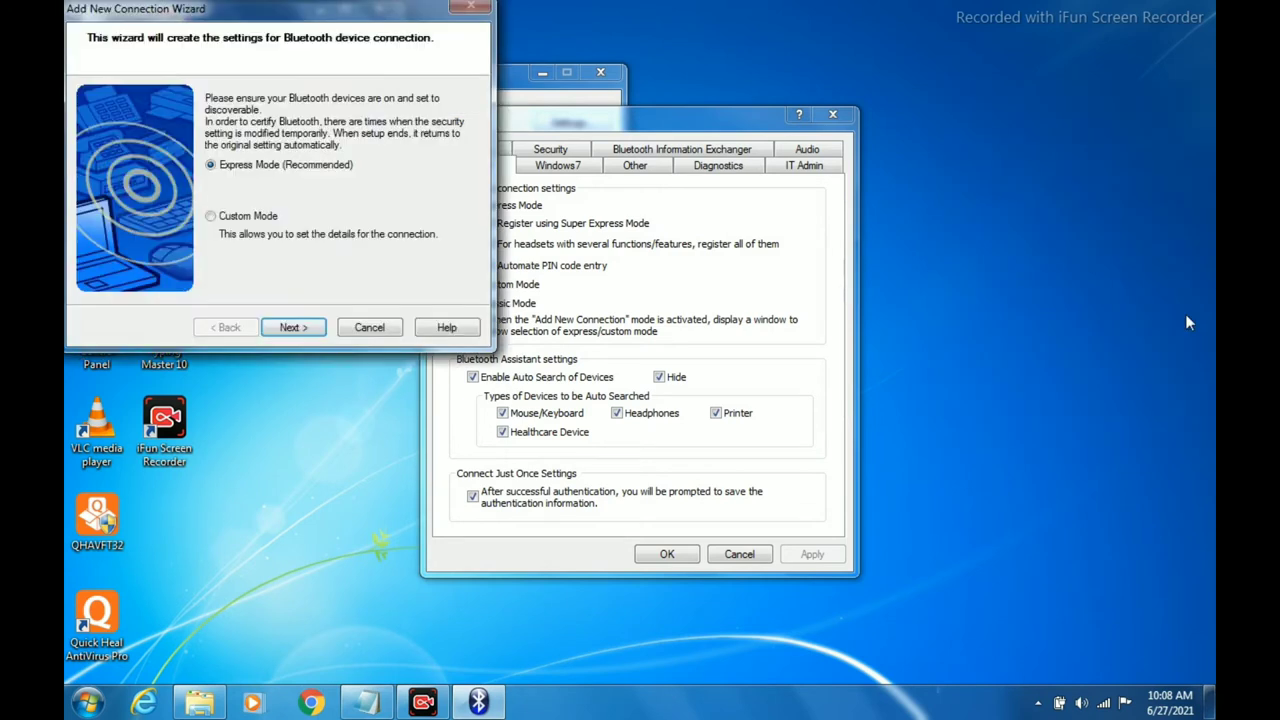
- Restart the Express Mode device search, cancel the Add New Connection Wizard, and close the Bluetooth Options dialog
left_click(306, 330)
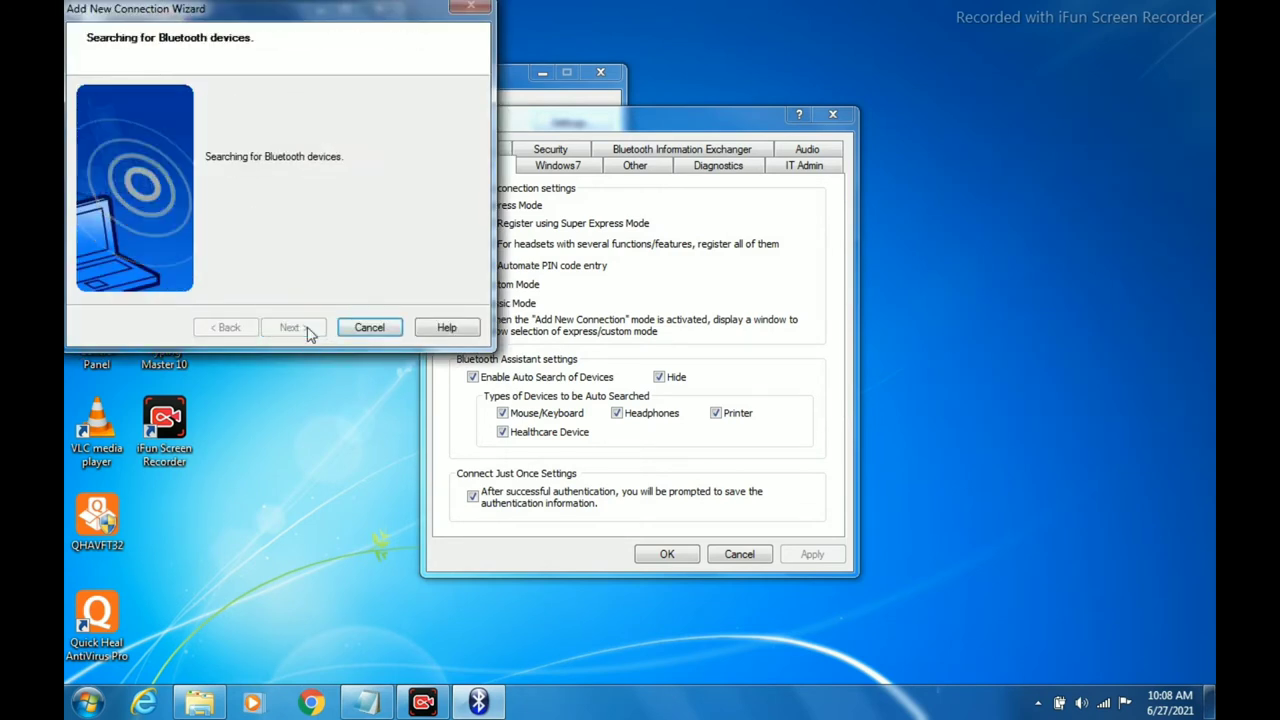
left_click(362, 329)
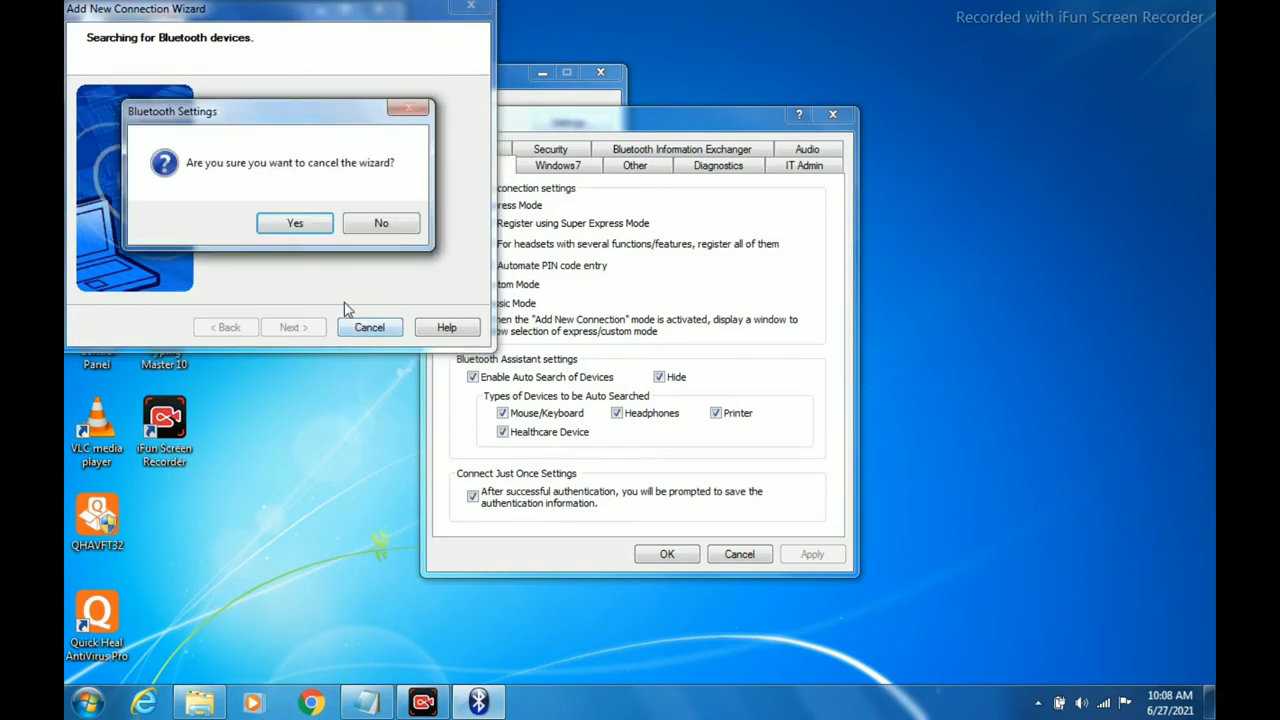
left_click(296, 224)
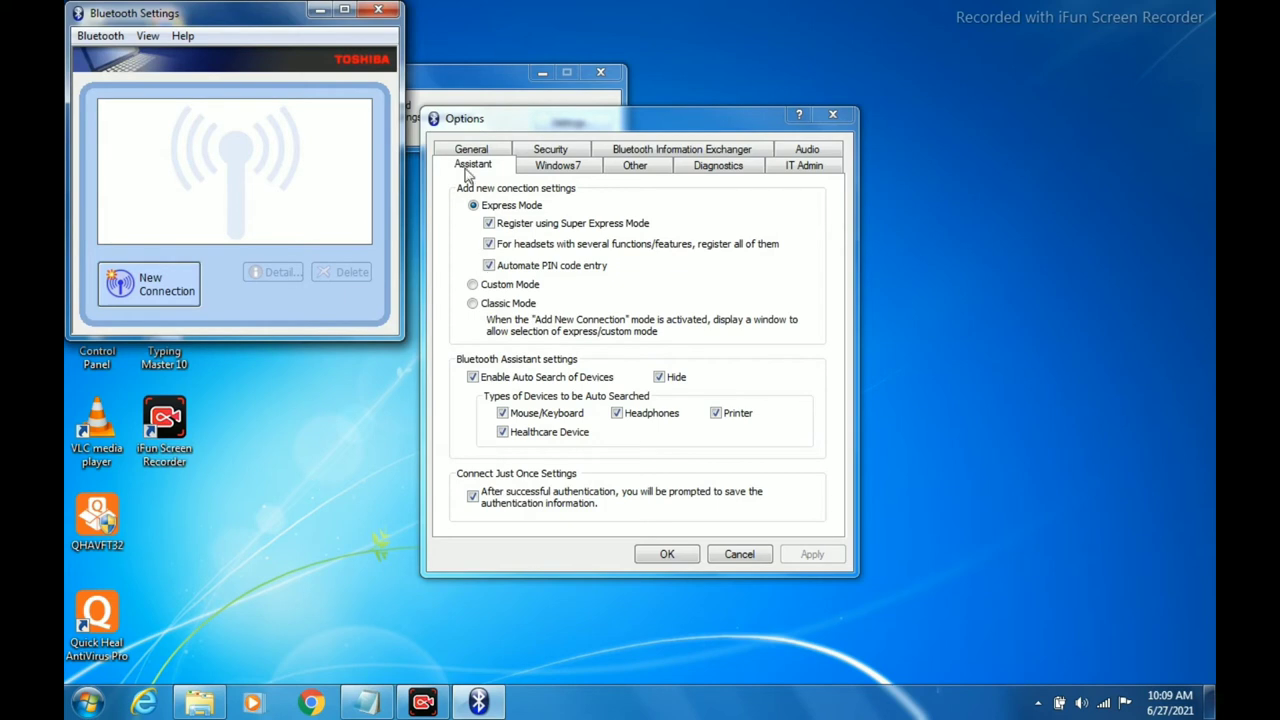
left_click(832, 114)
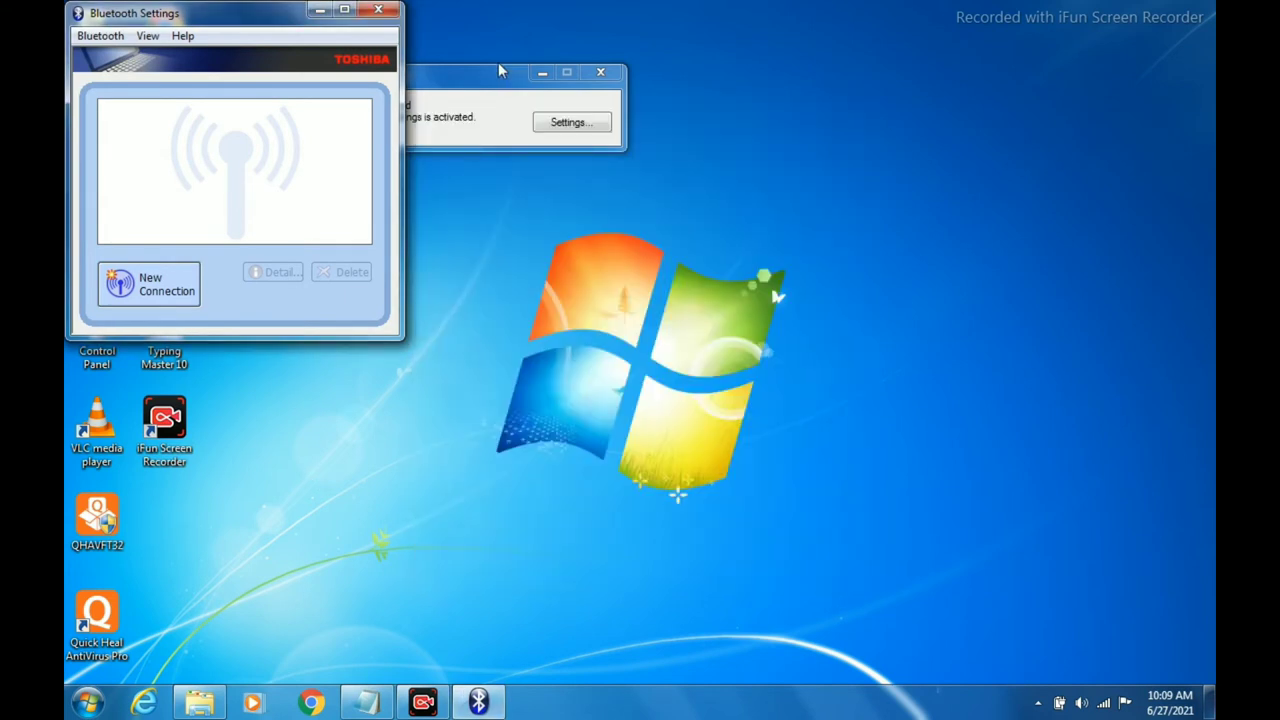
- Close the Bluetooth Assistant and Bluetooth Settings windows and refresh the desktop
left_click_drag(501, 70, 812, 151)
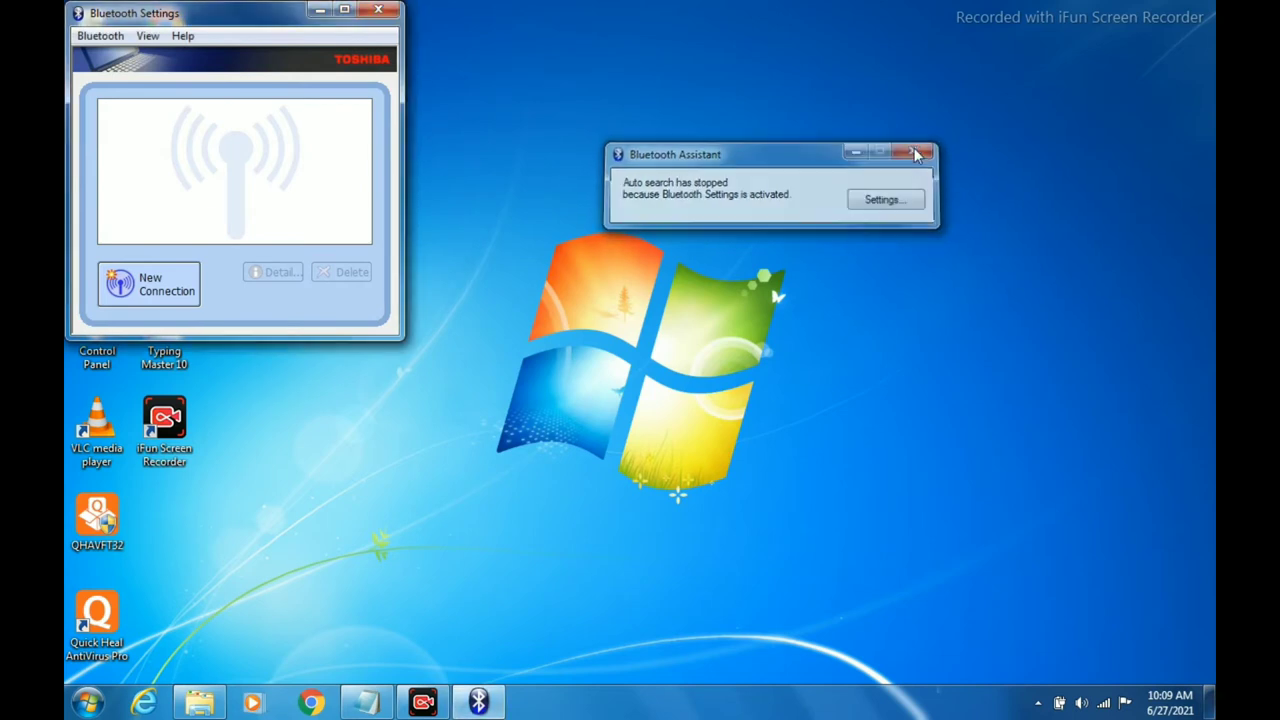
left_click(917, 154)
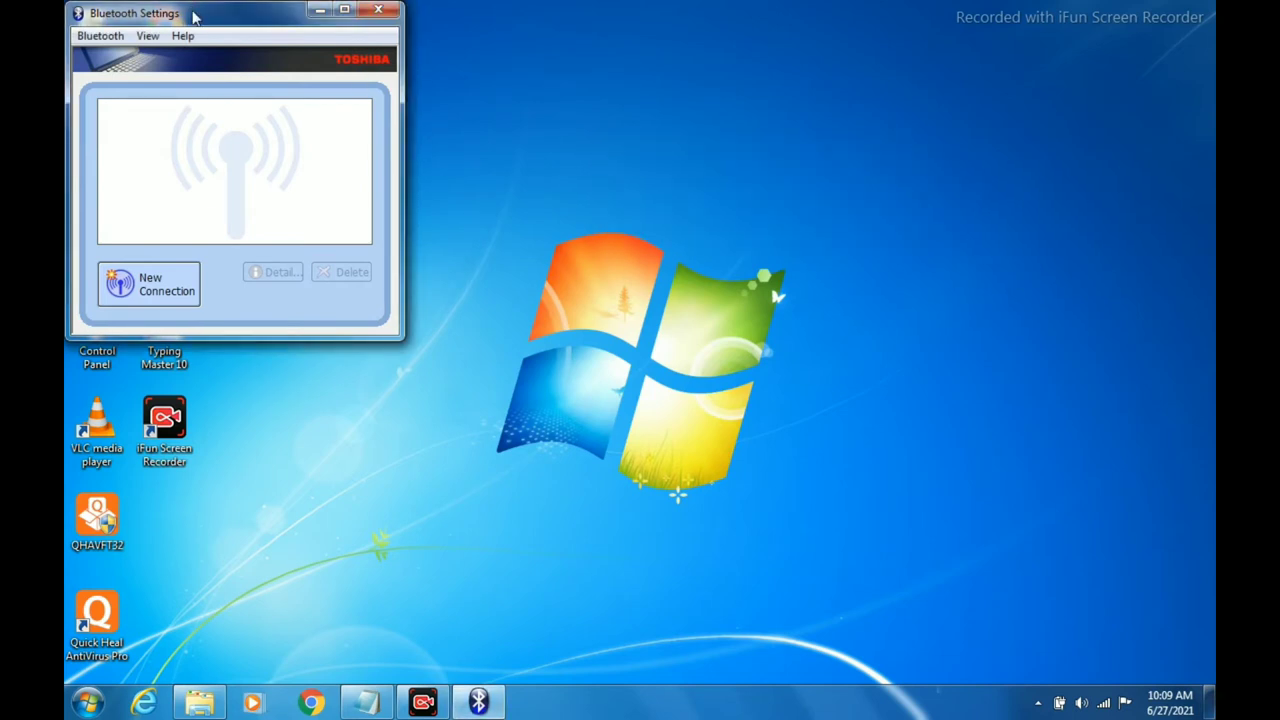
left_click_drag(297, 25, 819, 92)
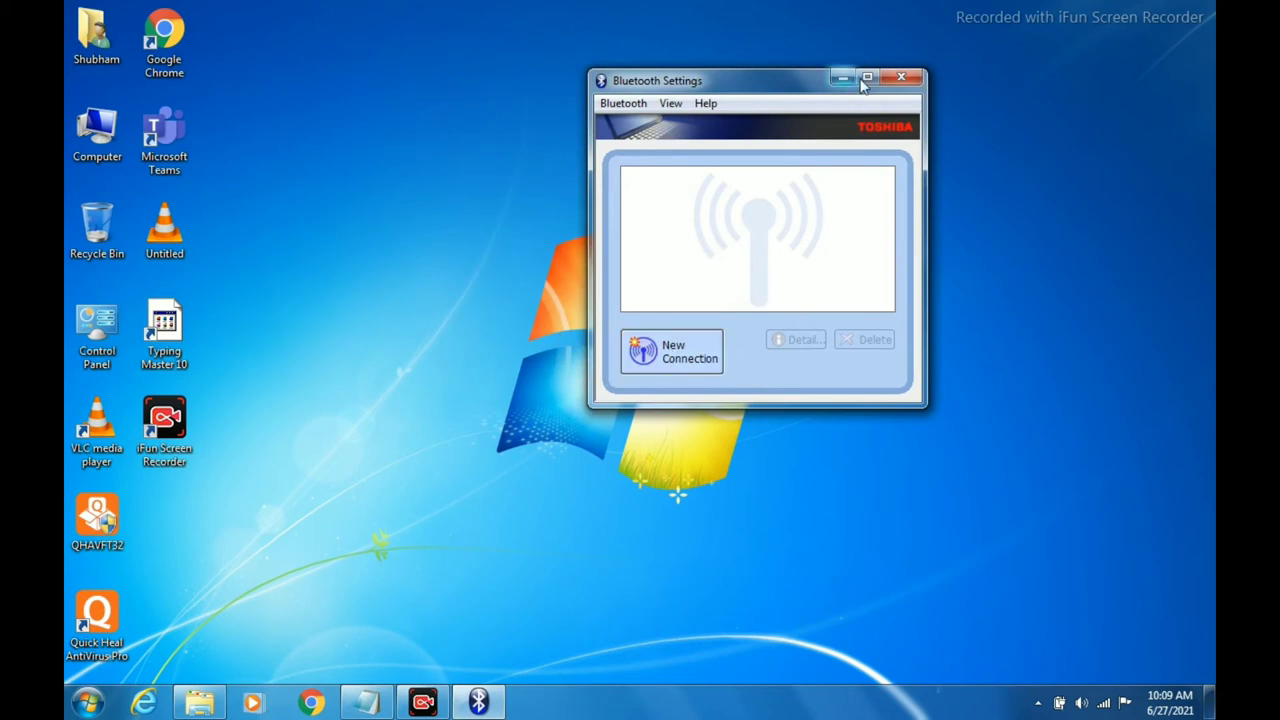
left_click(899, 80)
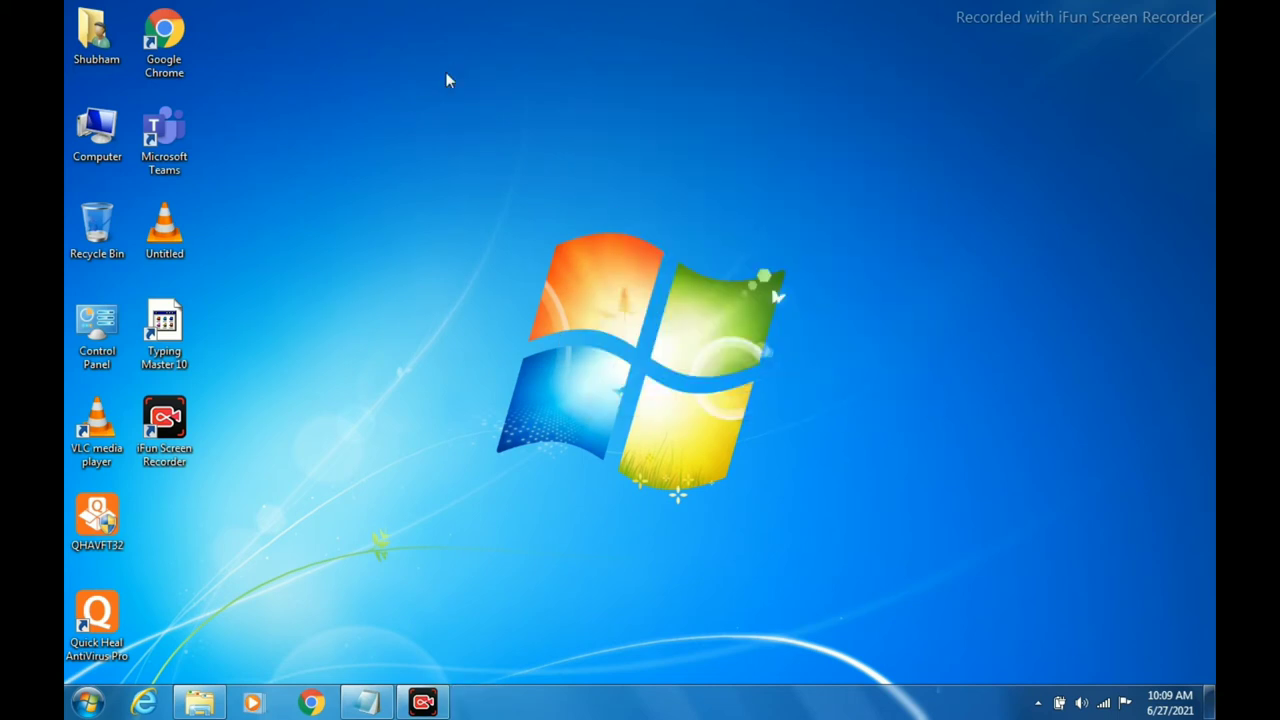
right_click(446, 73)
left_click(462, 124)
- Close the untitled Notepad document holding the hardware ID without saving its changes
left_click(350, 706)
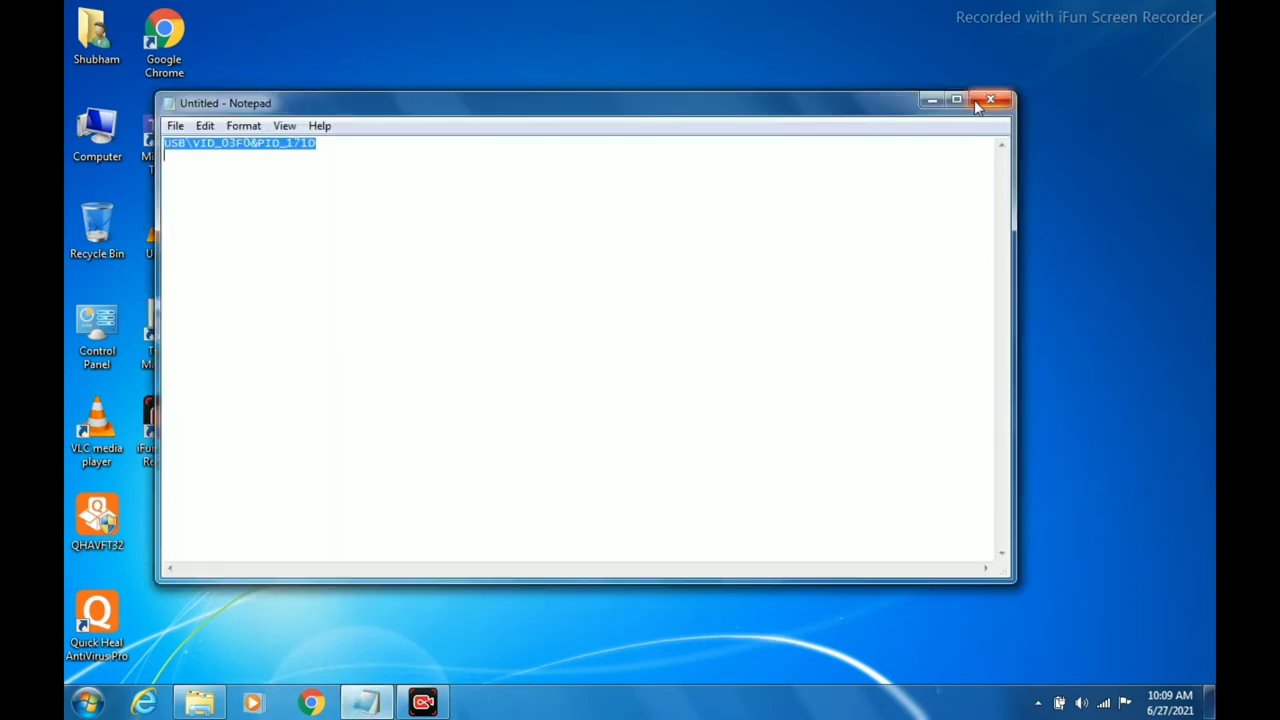
left_click(990, 99)
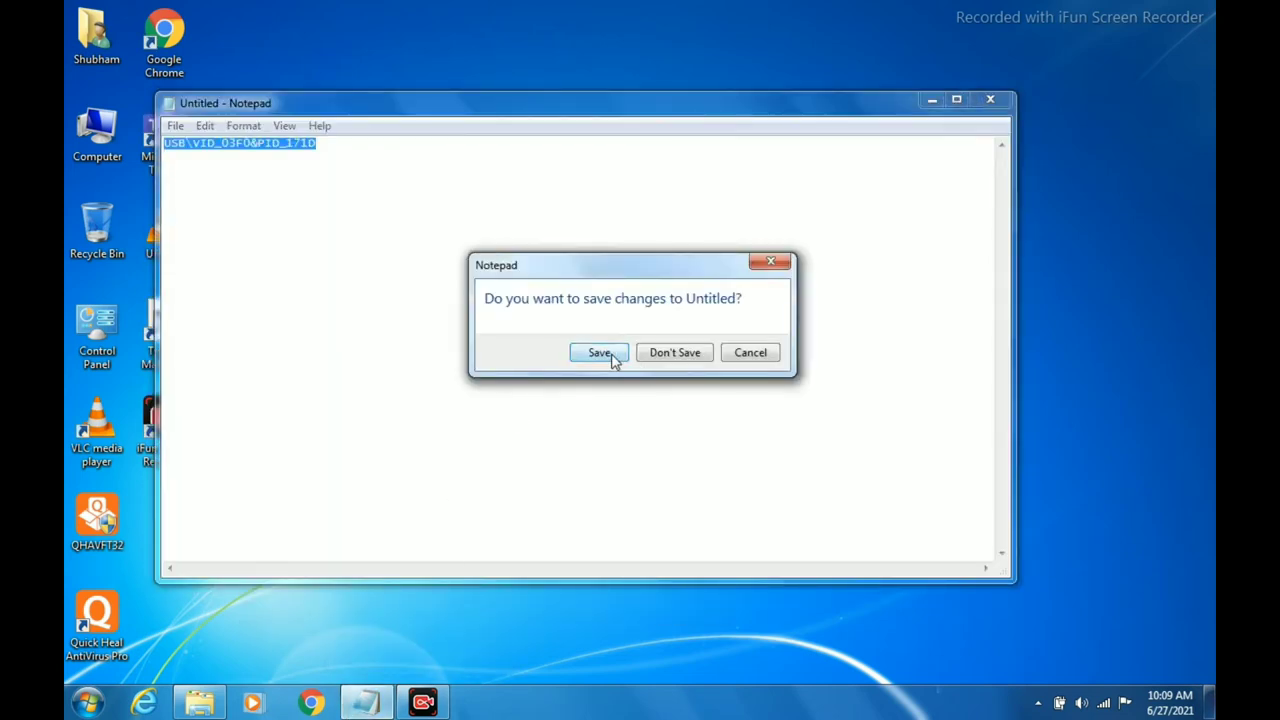
left_click(652, 353)
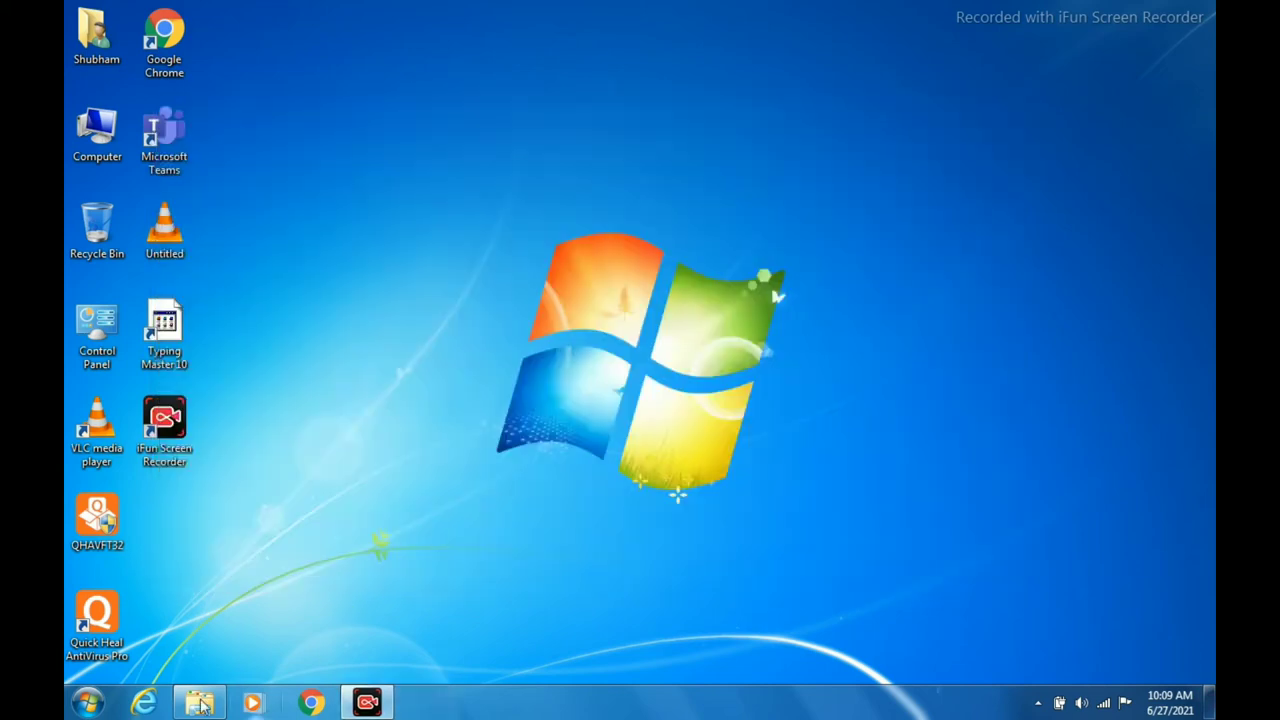
- Close the Explorer window showing the tosrfusb drivers folder and refresh the desktop
left_click(200, 705)
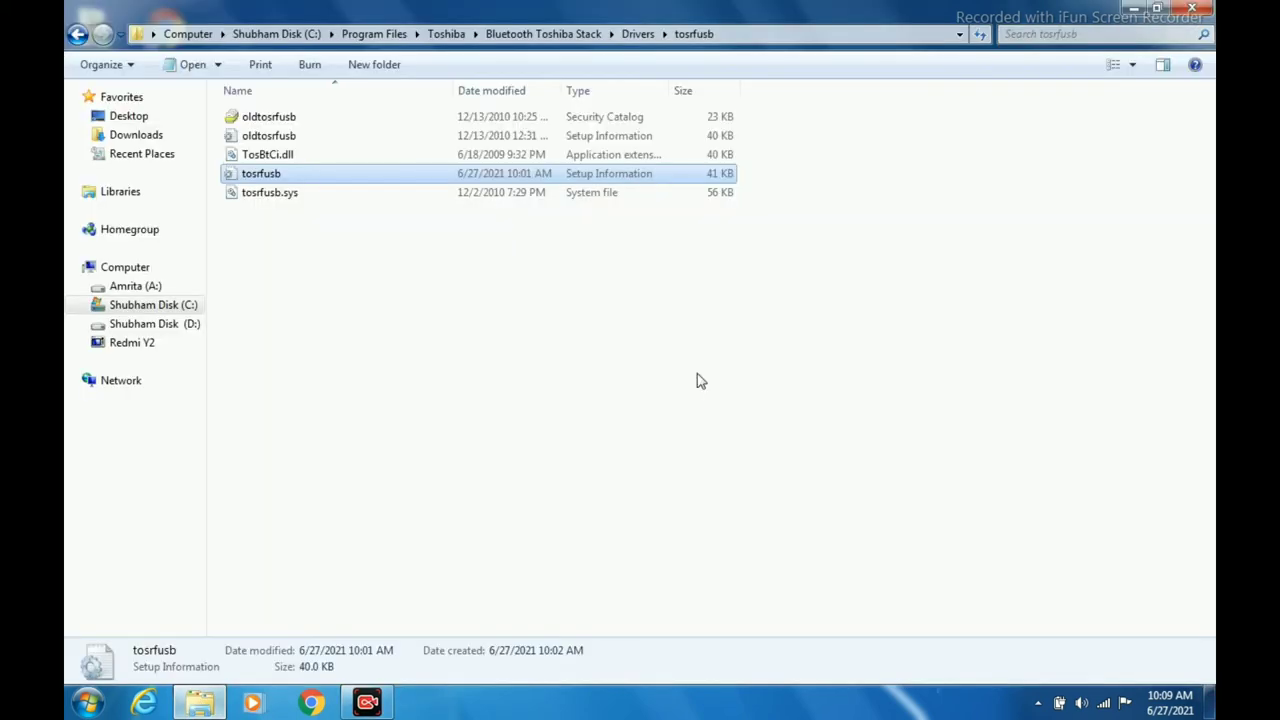
left_click(1188, 8)
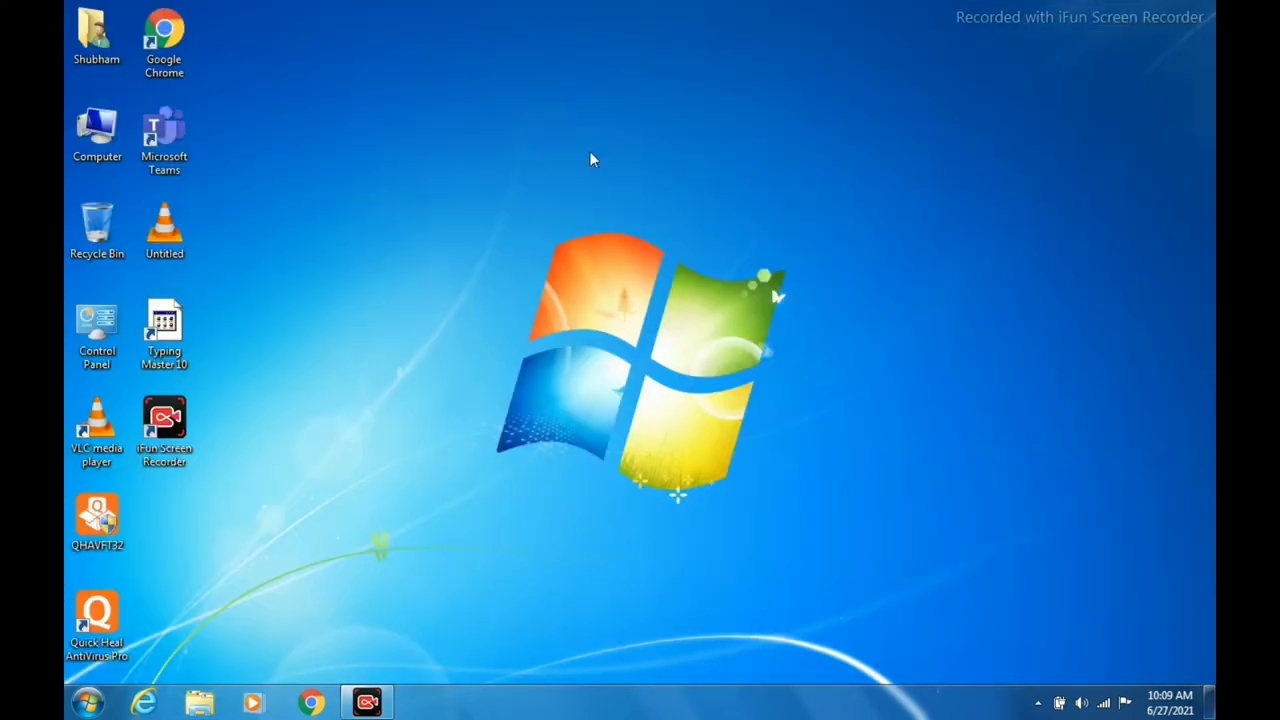
right_click(558, 103)
left_click(597, 160)
- Start a new connection from the hidden Bluetooth notification icon and search for devices in Express Mode, dismissing the message and repeating the search
left_click(1036, 703)
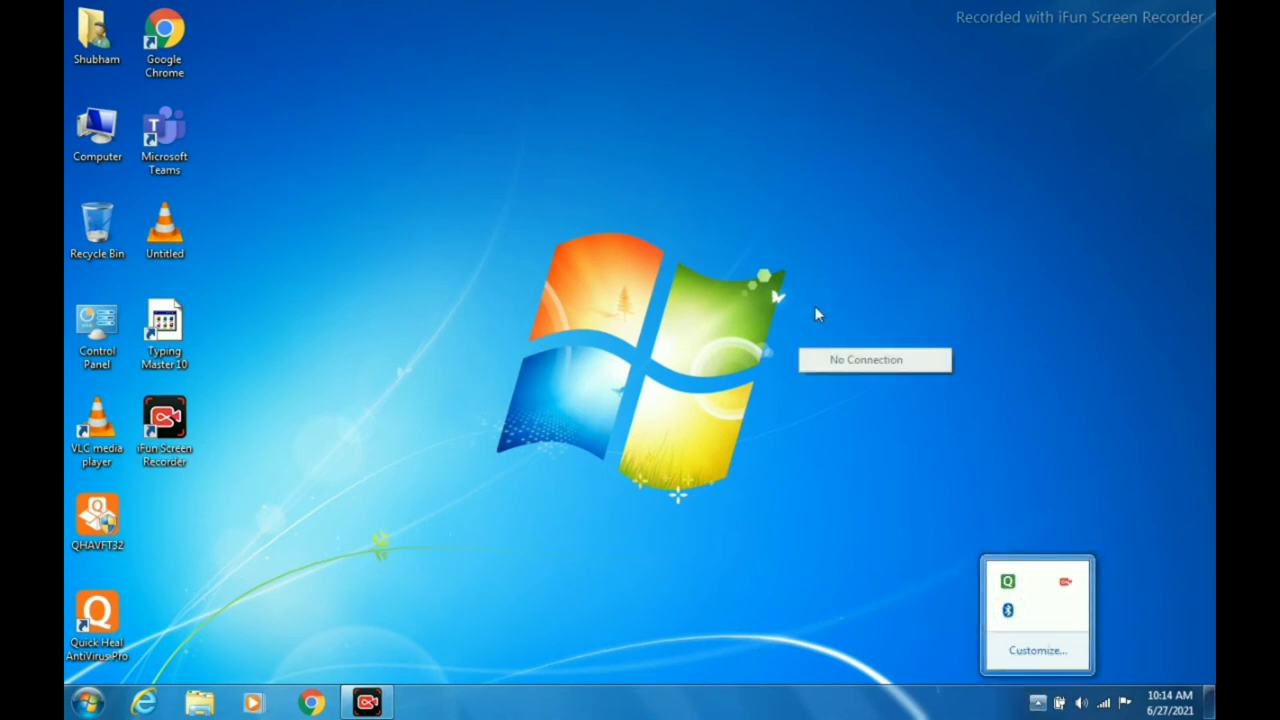
left_click(877, 391)
left_click(1034, 706)
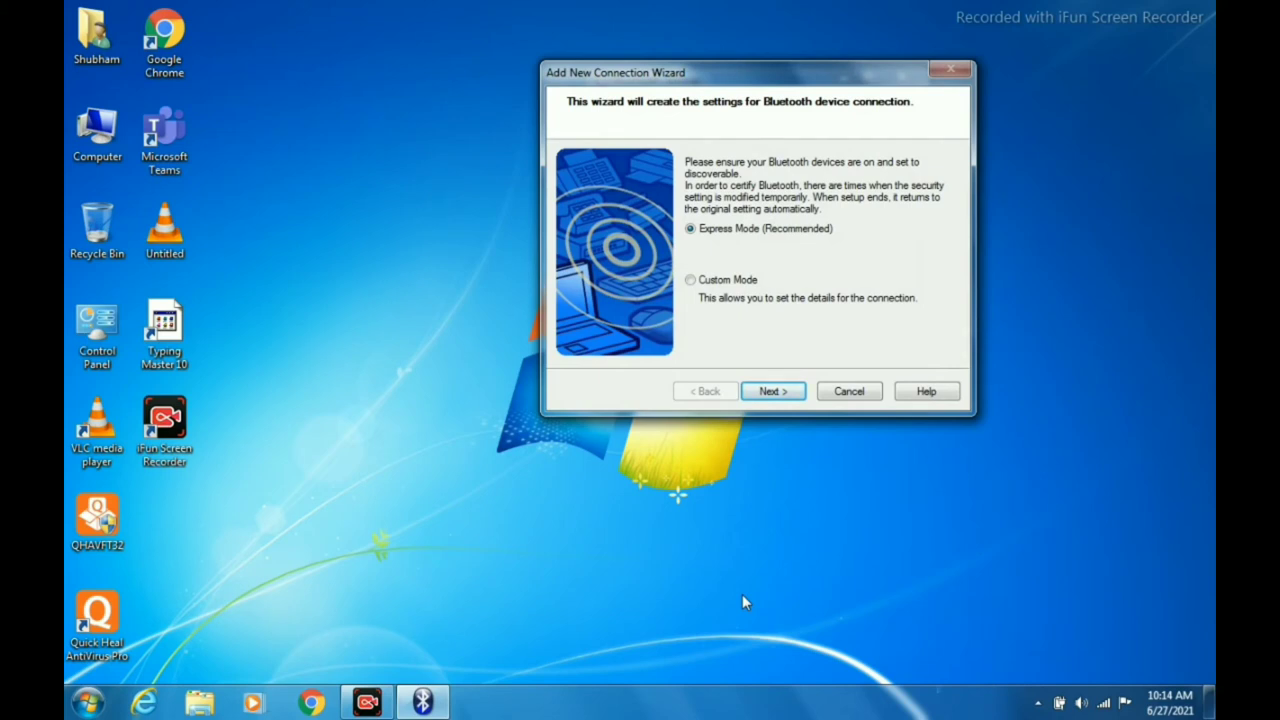
left_click(766, 396)
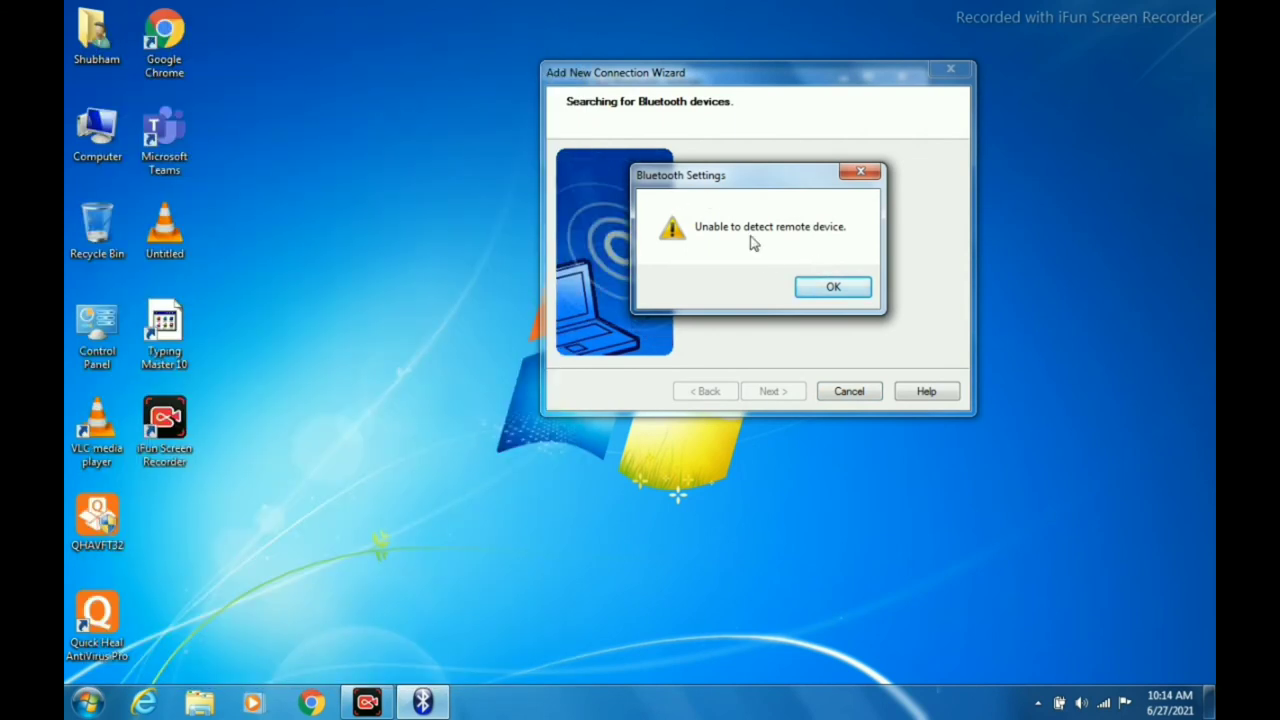
left_click(818, 287)
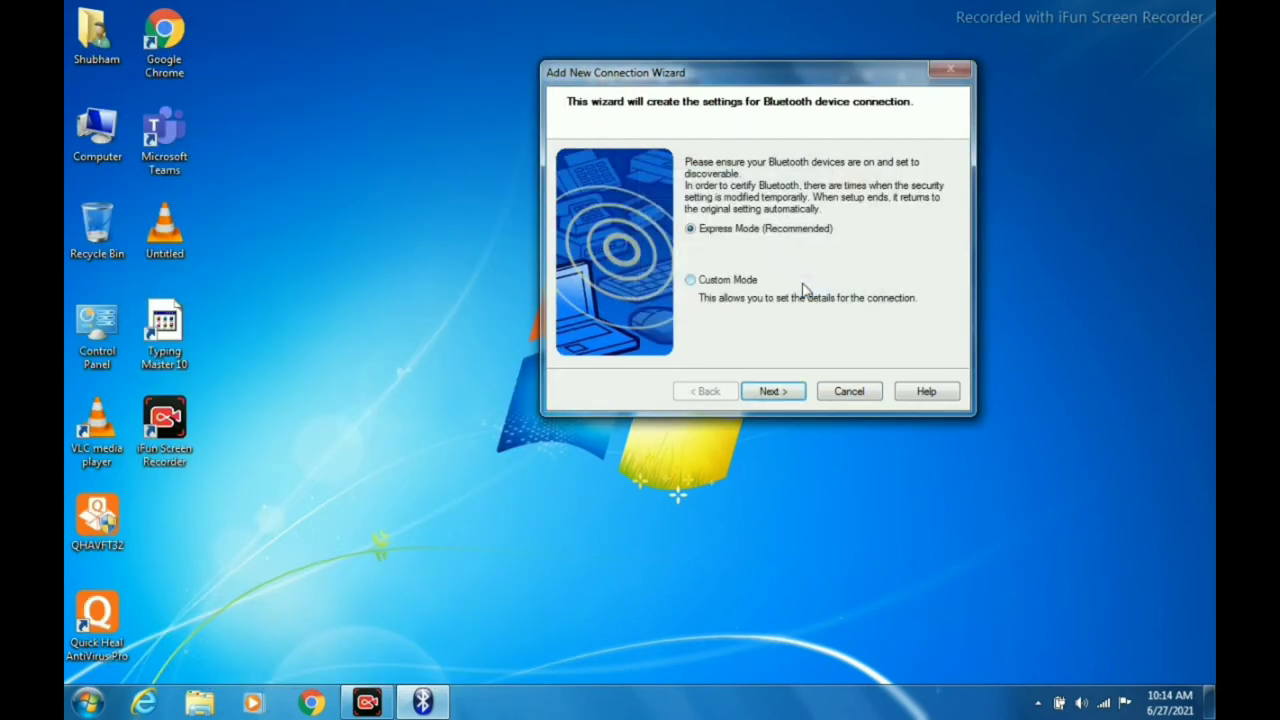
left_click(795, 396)
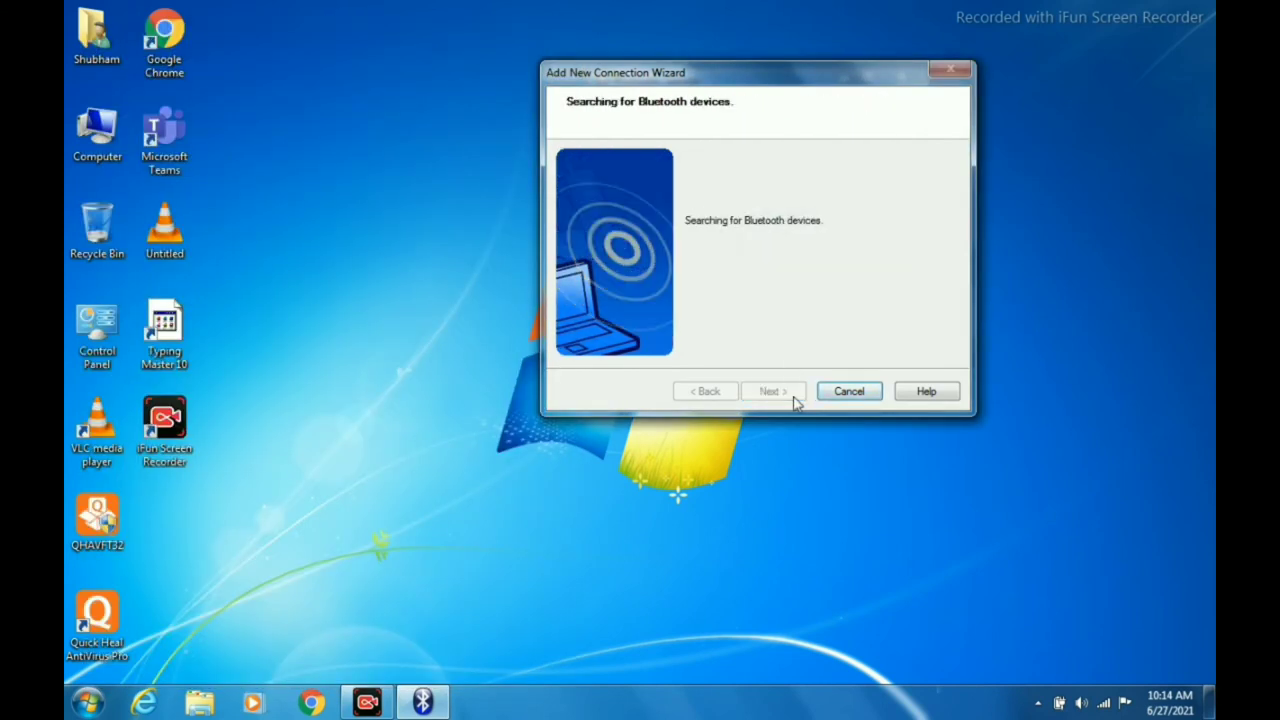
left_click(88, 702)
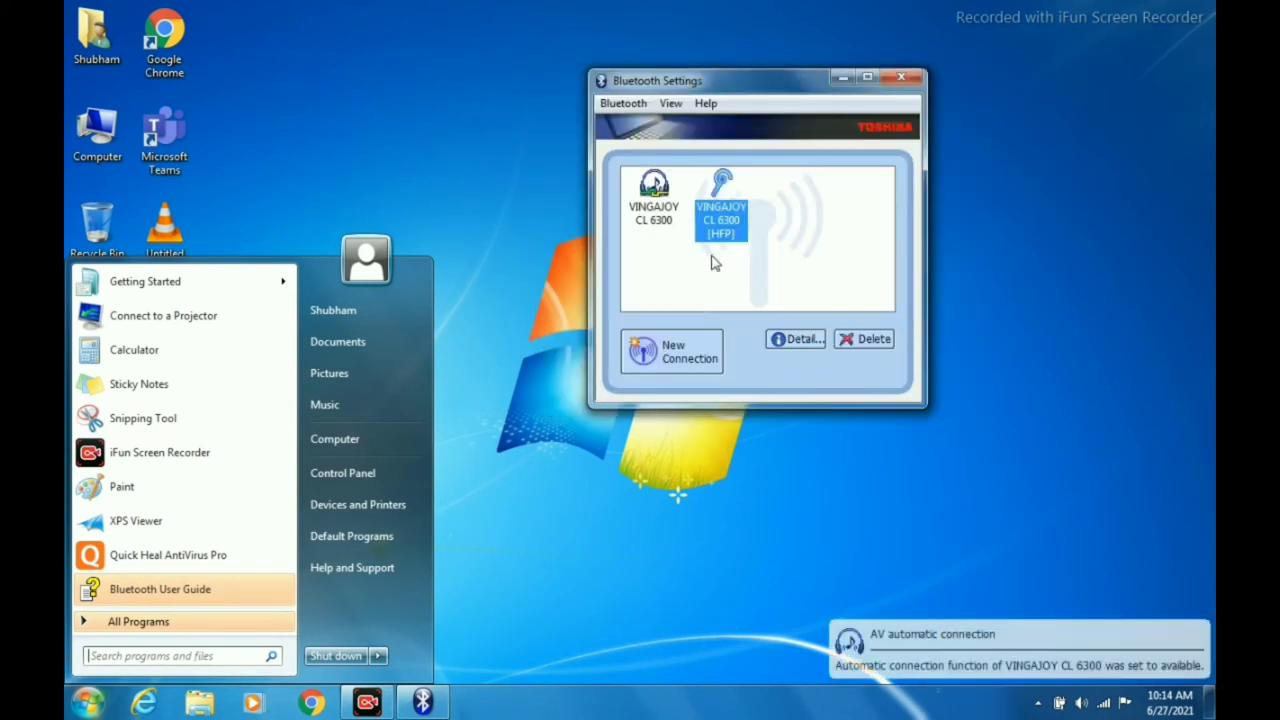
left_click(700, 282)
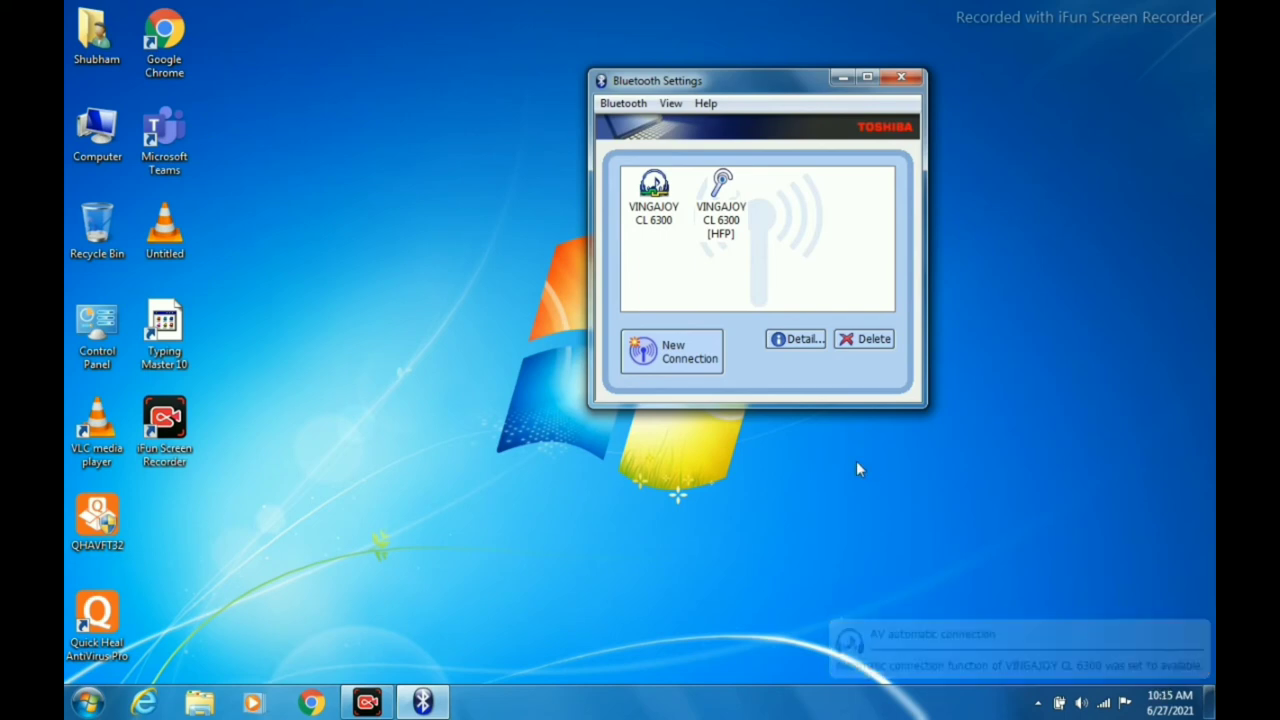
left_click(728, 220)
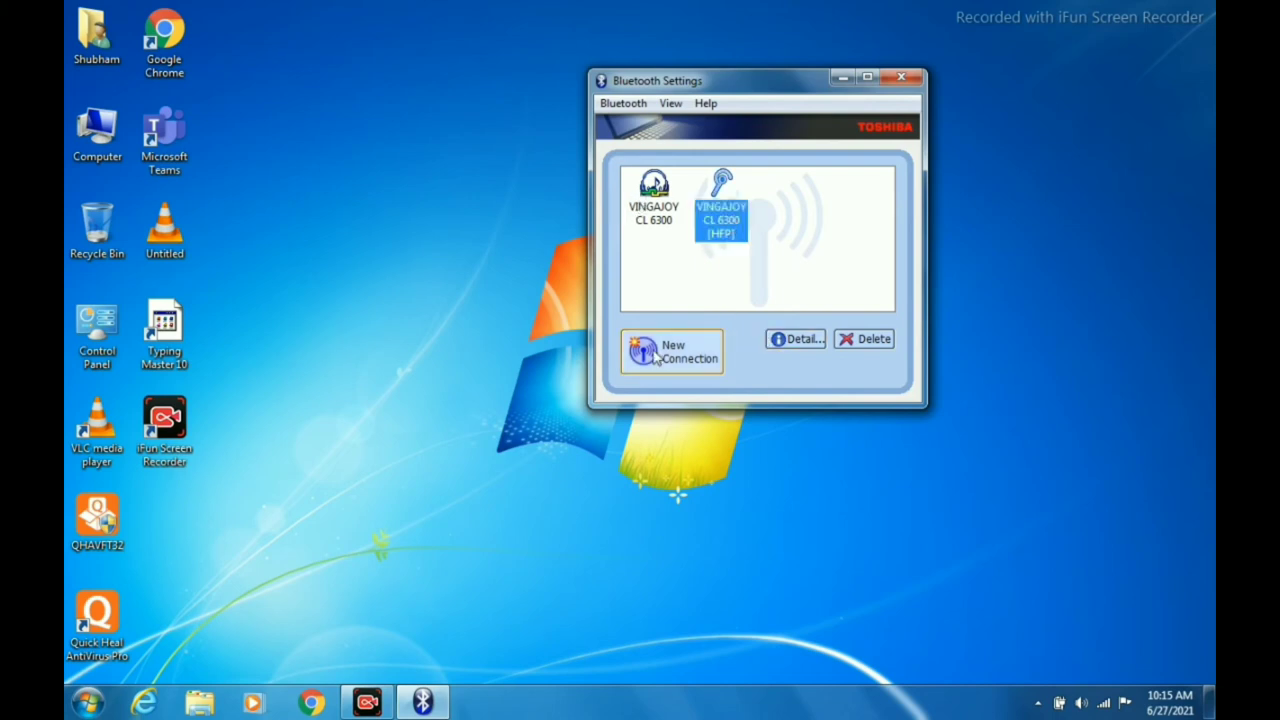
- Set the sound quality of the VINGAJOY CL 6300 audio connection to High quality in its details and apply the change
left_click(642, 196)
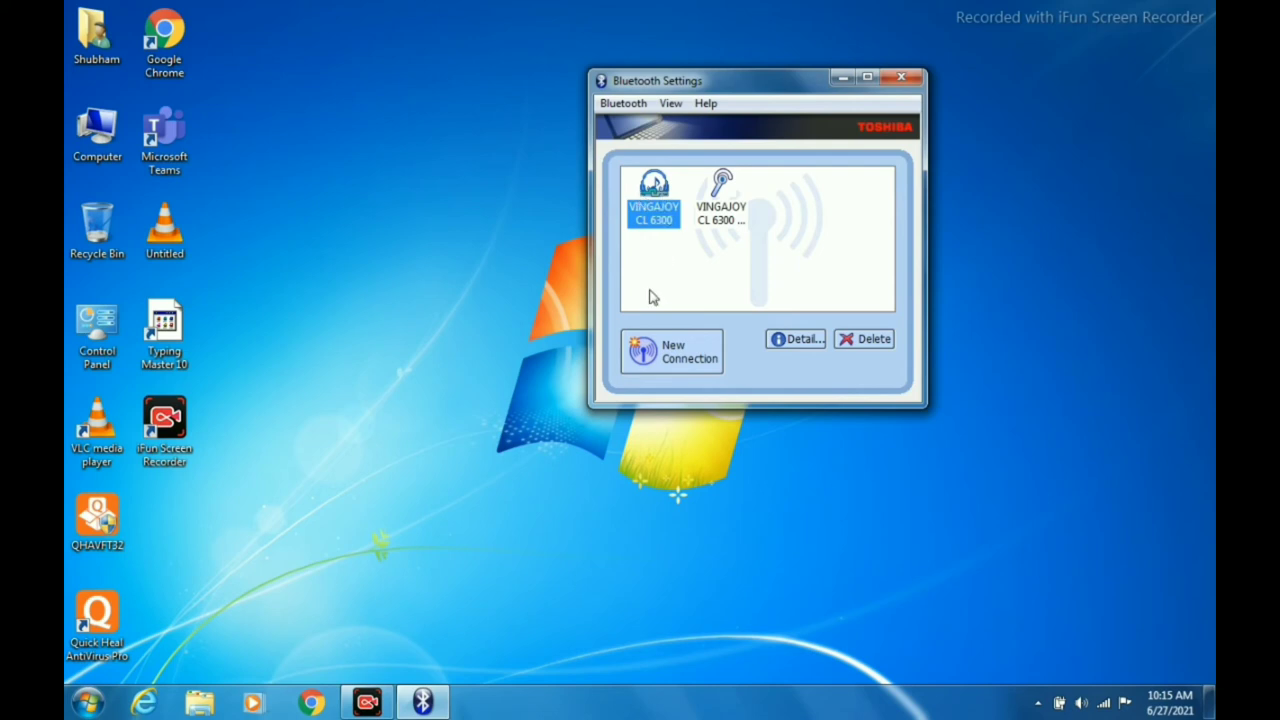
left_click(800, 341)
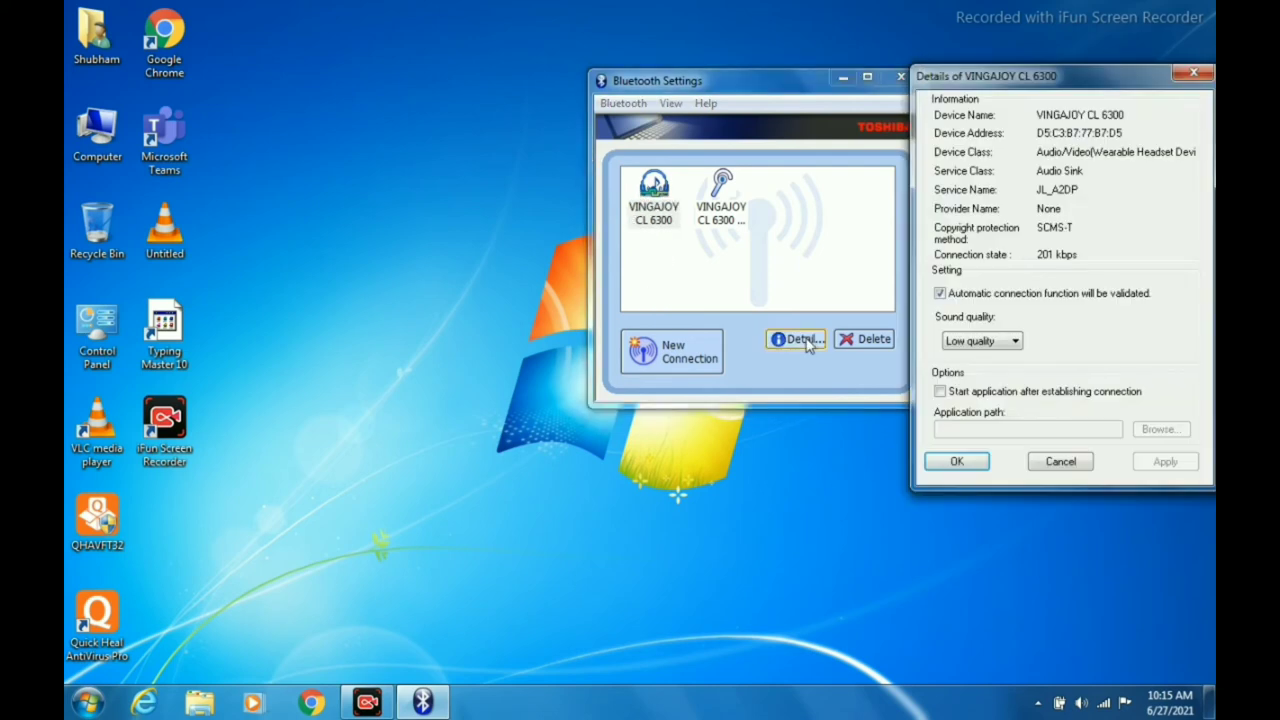
left_click(1014, 341)
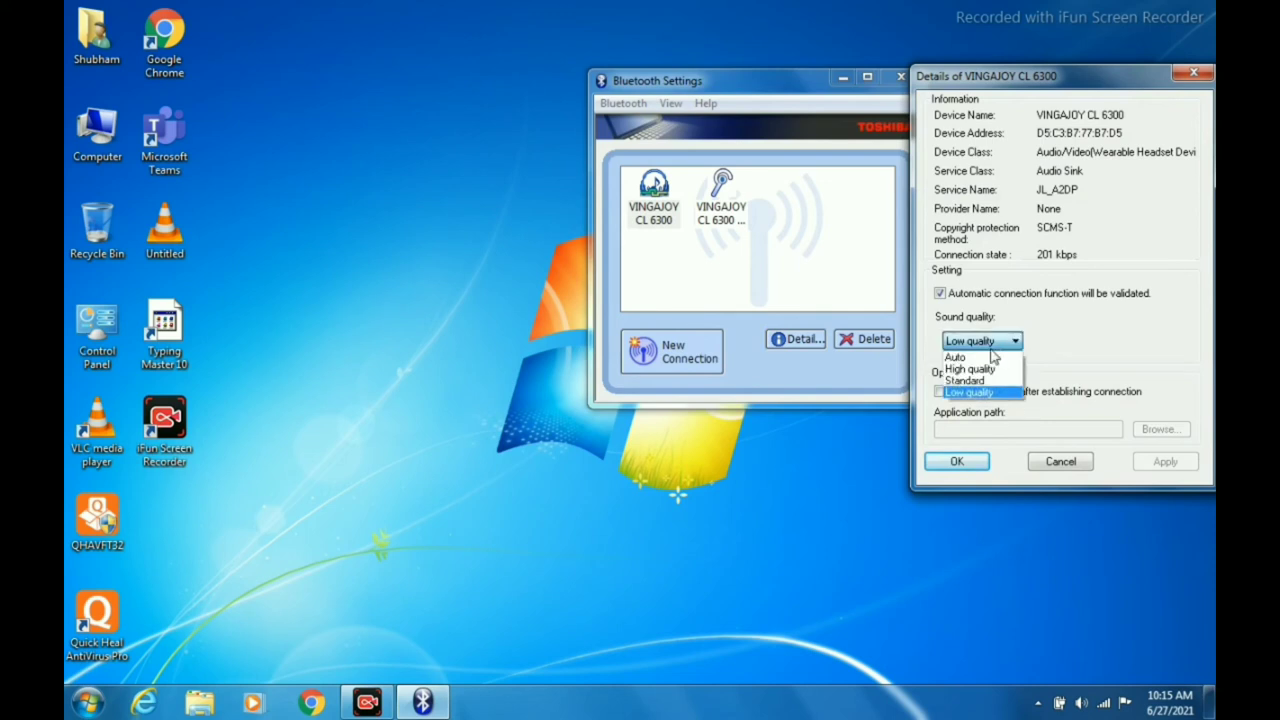
left_click(980, 371)
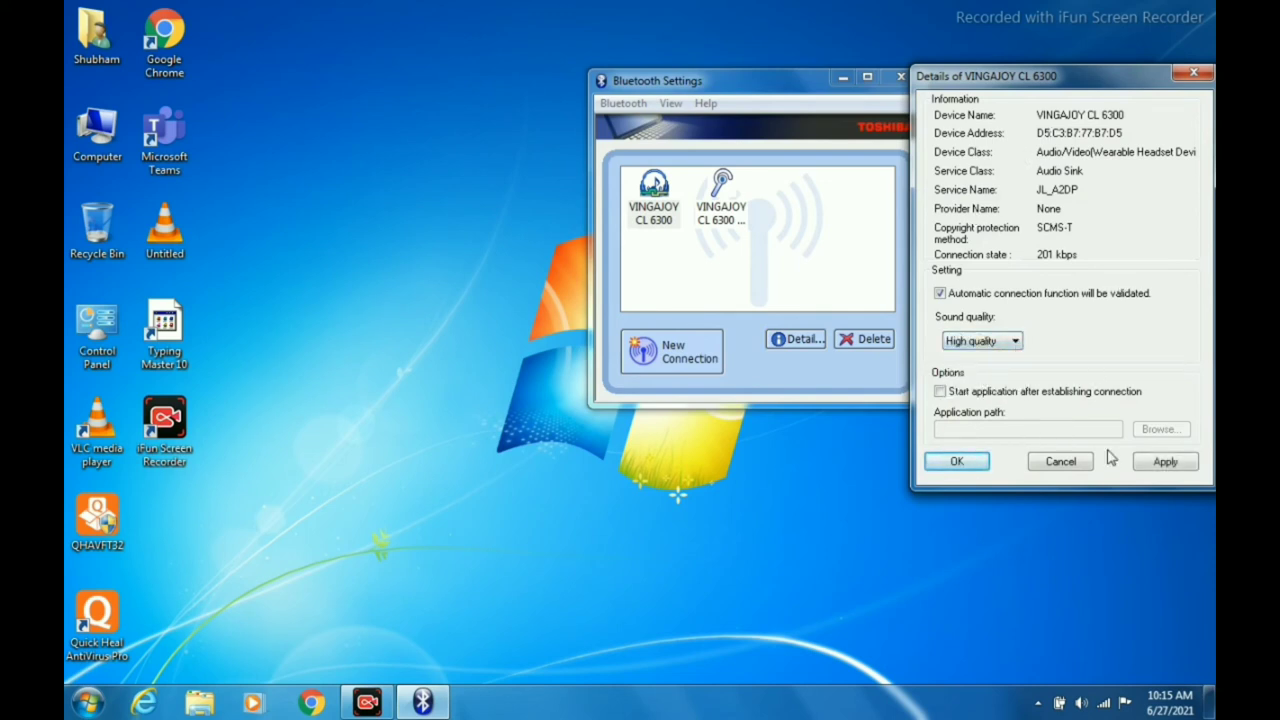
left_click(1165, 462)
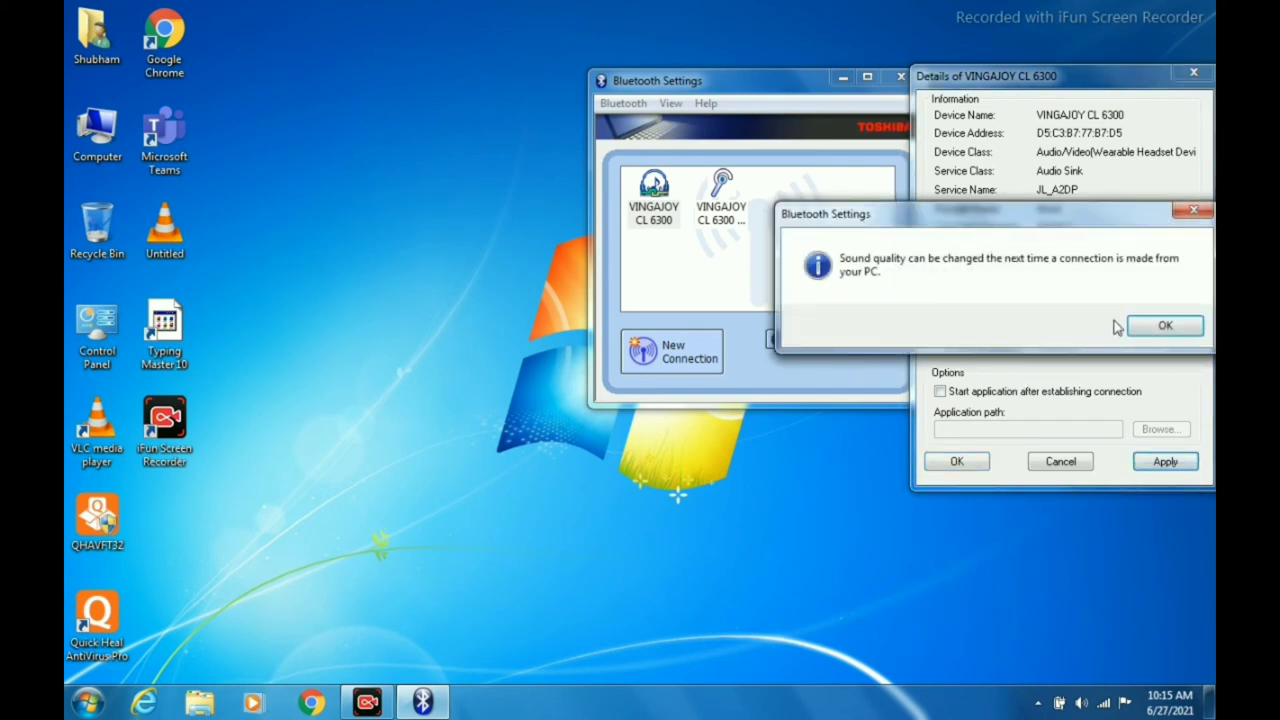
left_click(1145, 328)
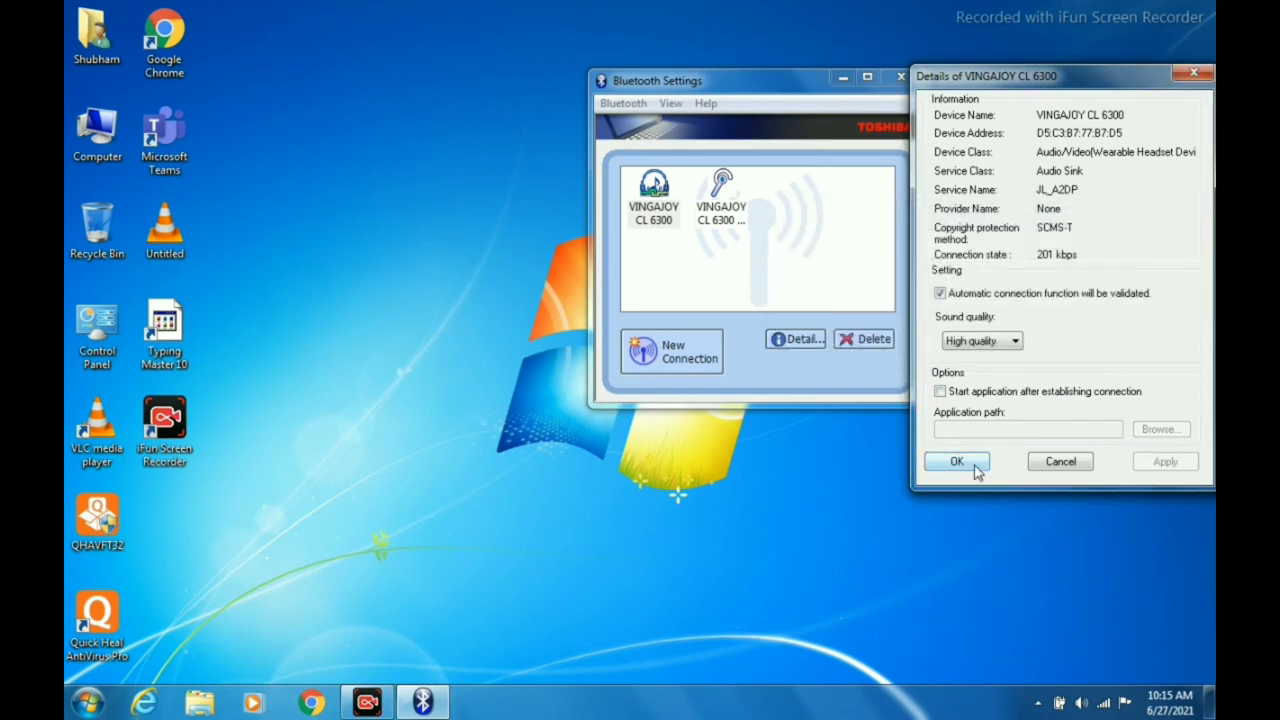
left_click(958, 462)
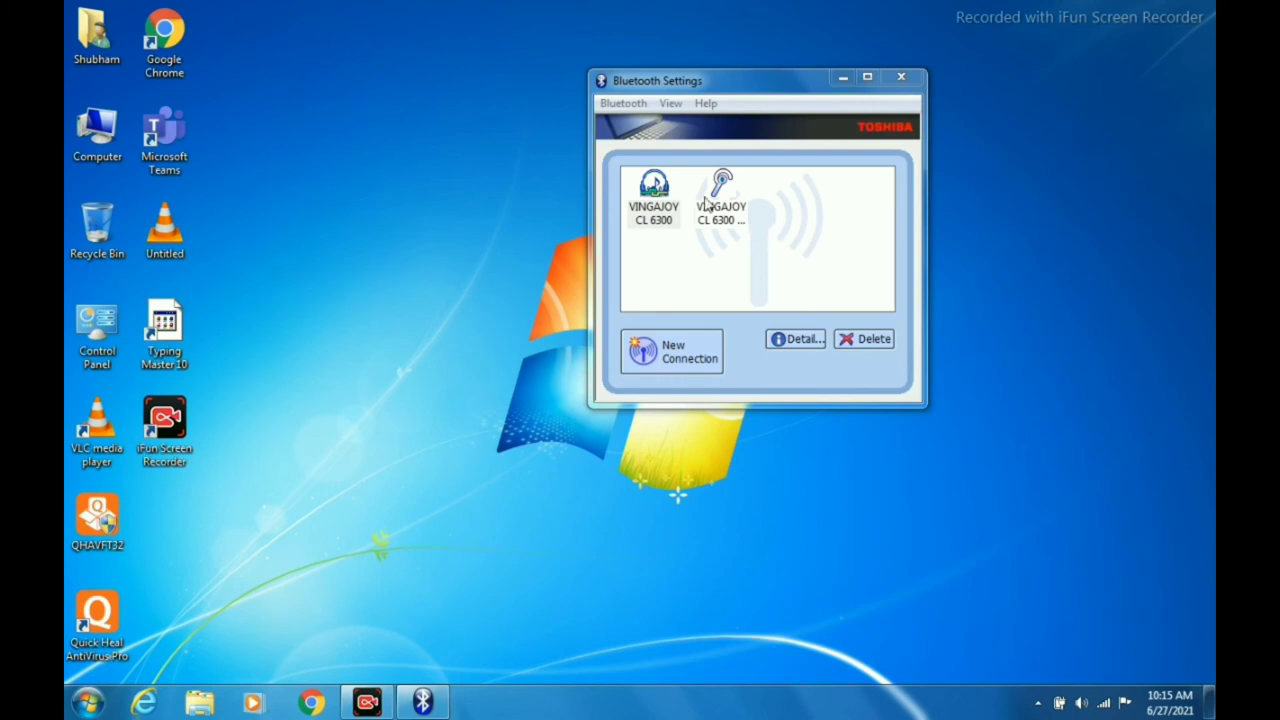
- Check the actions offered for the VINGAJOY CL 6300 audio connection, try to delete it, and dismiss the message
right_click(671, 204)
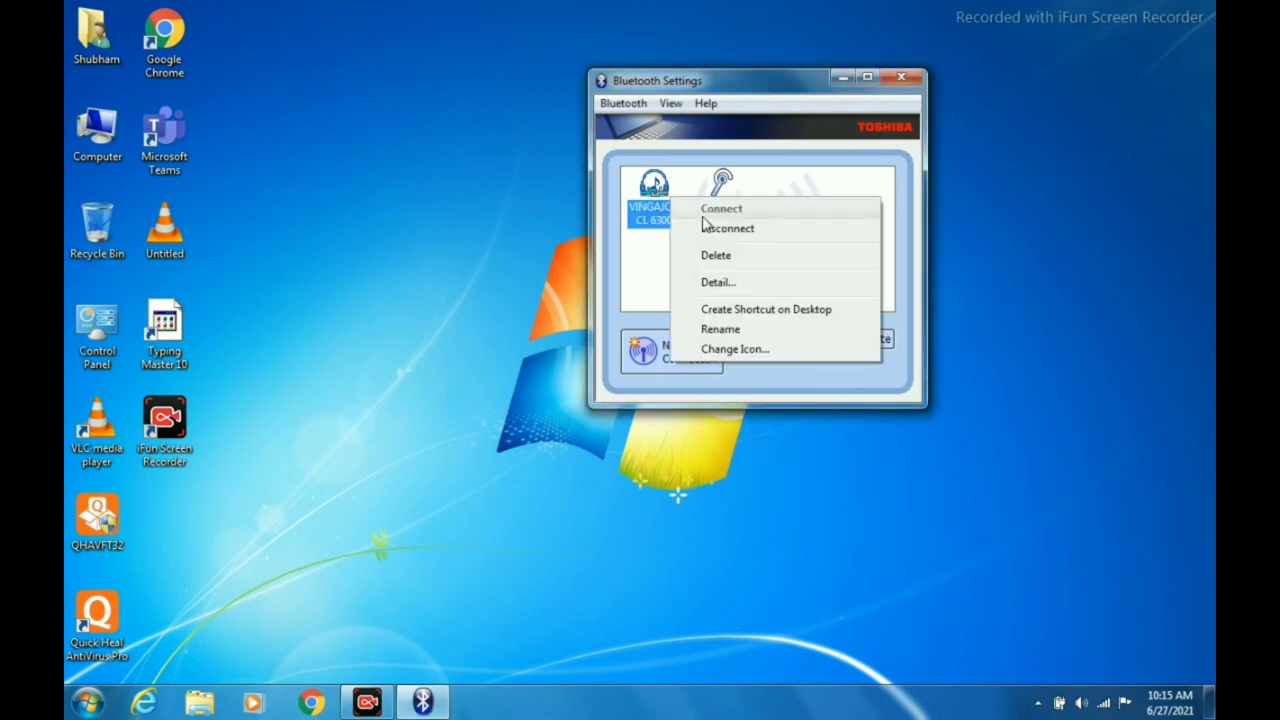
left_click(666, 265)
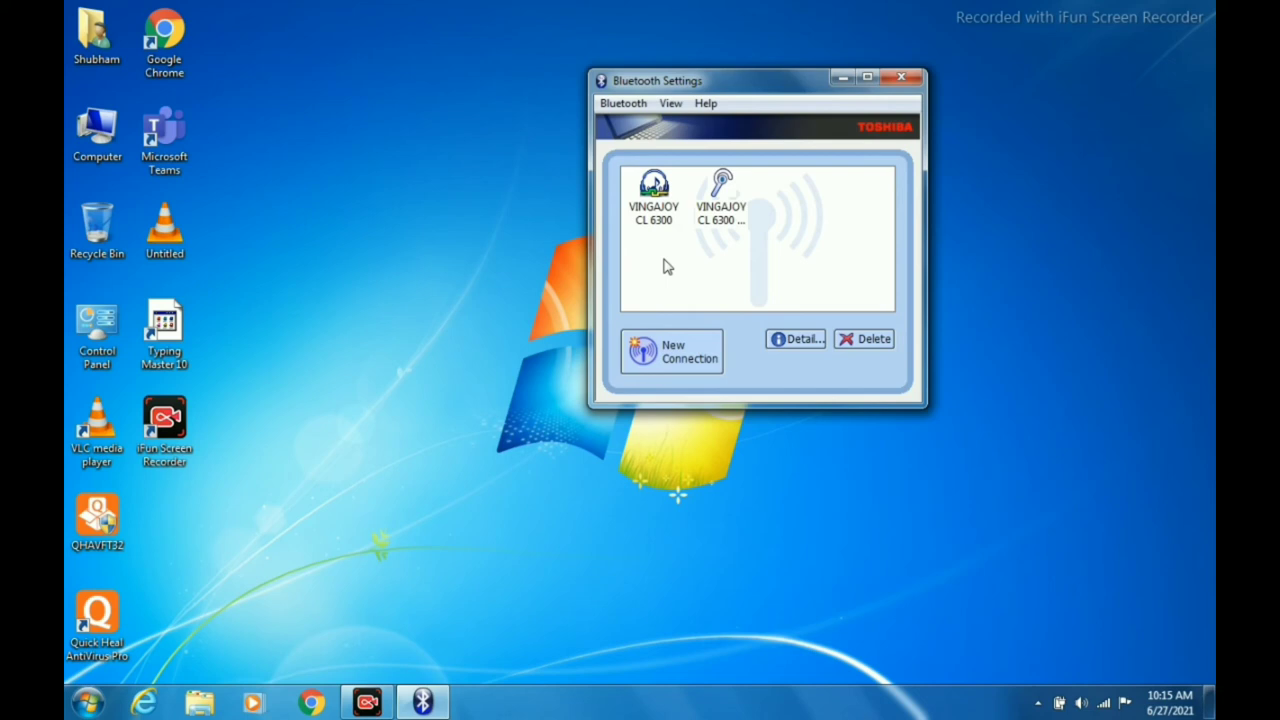
left_click(890, 342)
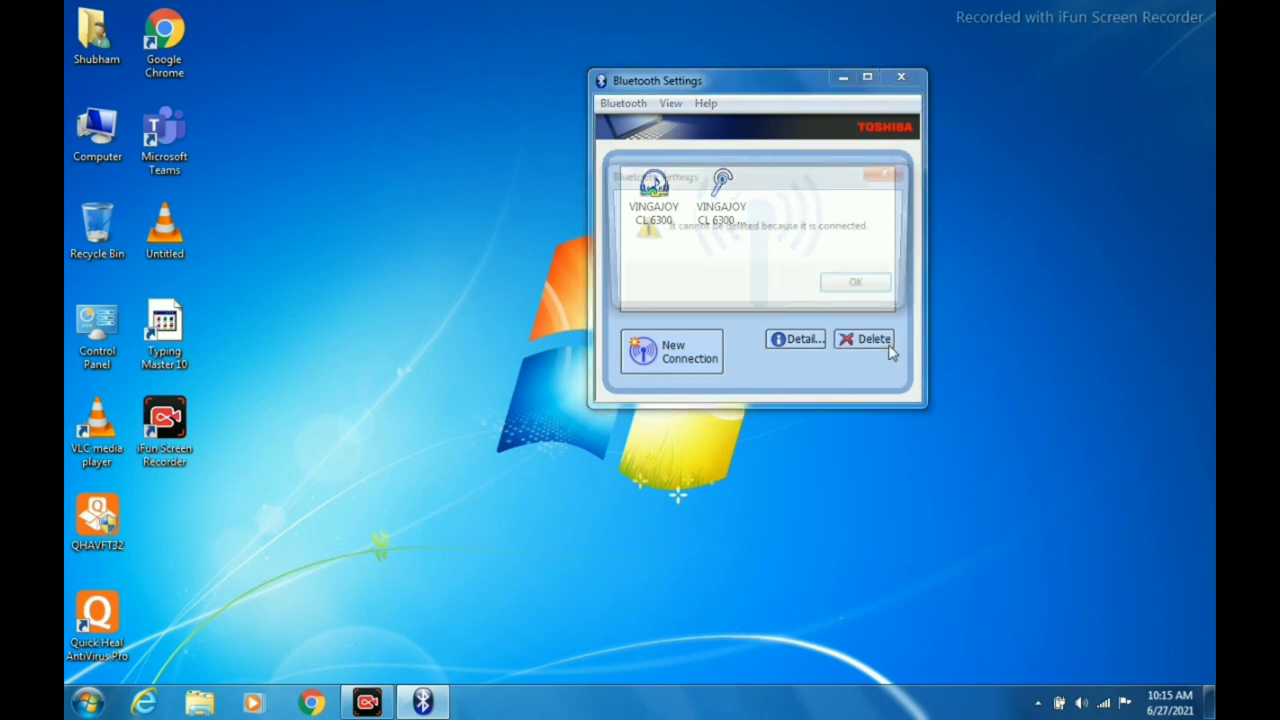
left_click(890, 172)
- Refresh the desktop, look over the drives and devices in the Computer window, and close it
right_click(394, 97)
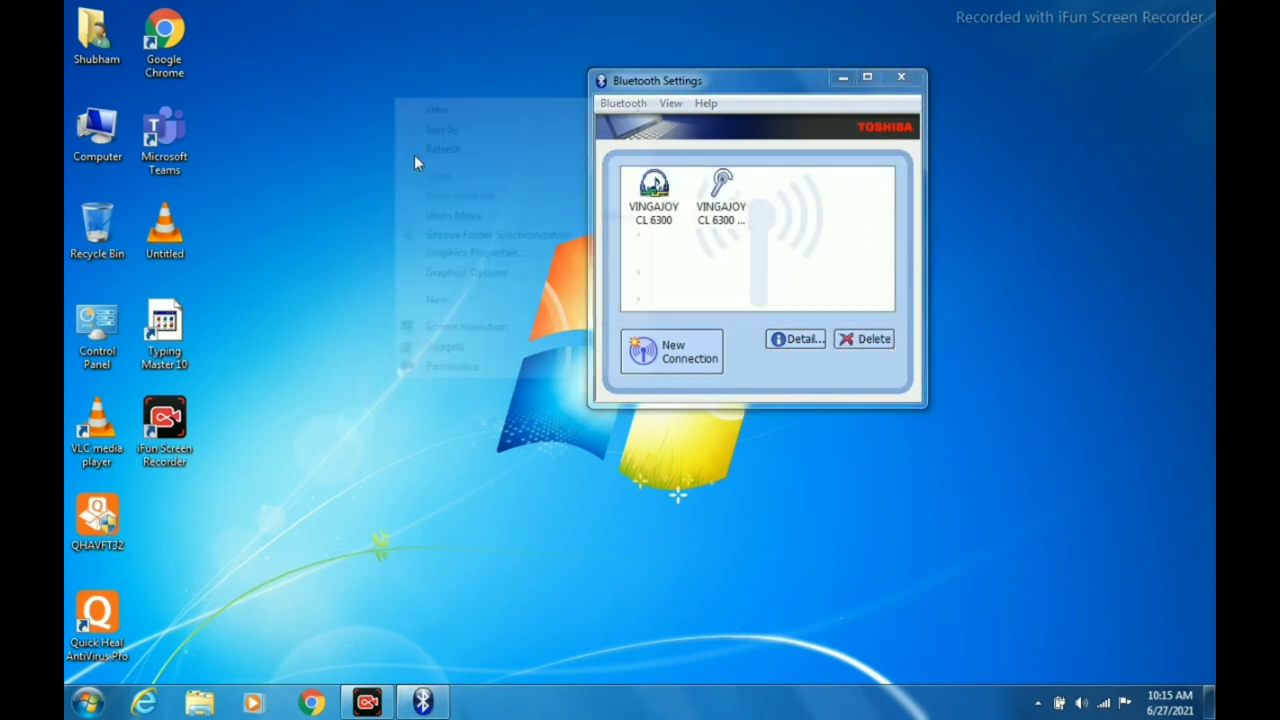
left_click(414, 154)
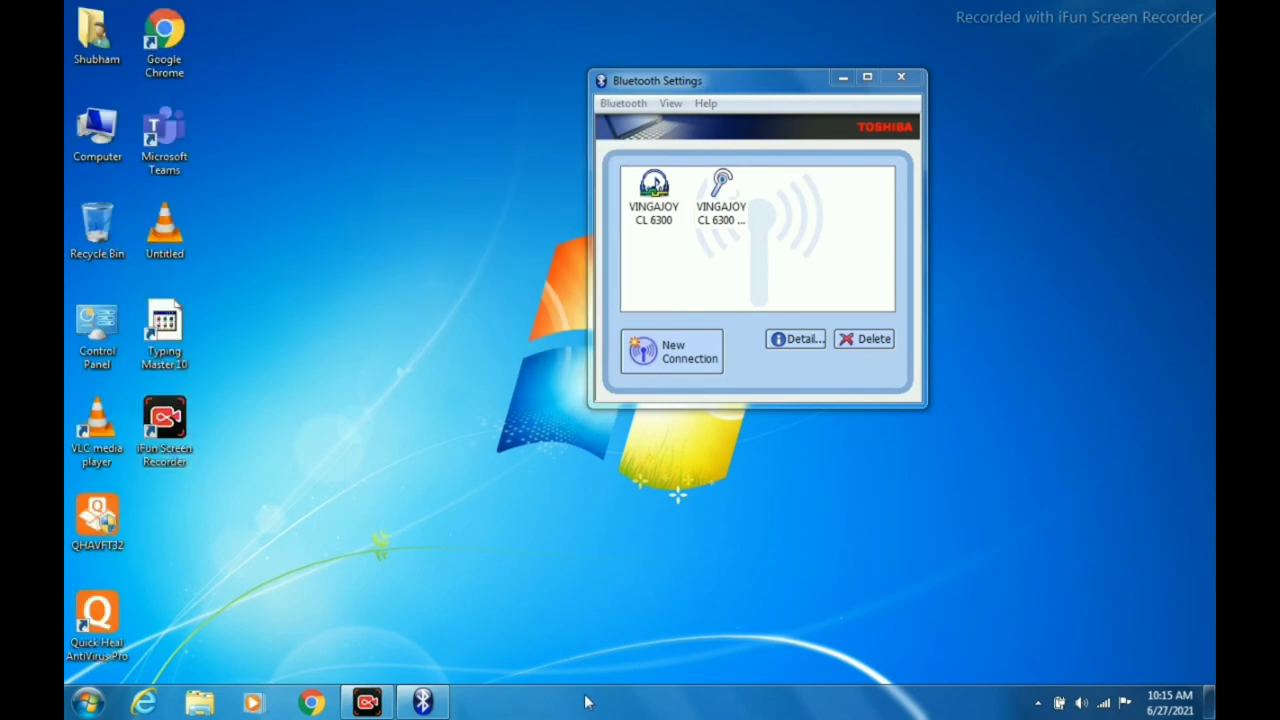
left_click(88, 152)
double_click(88, 152)
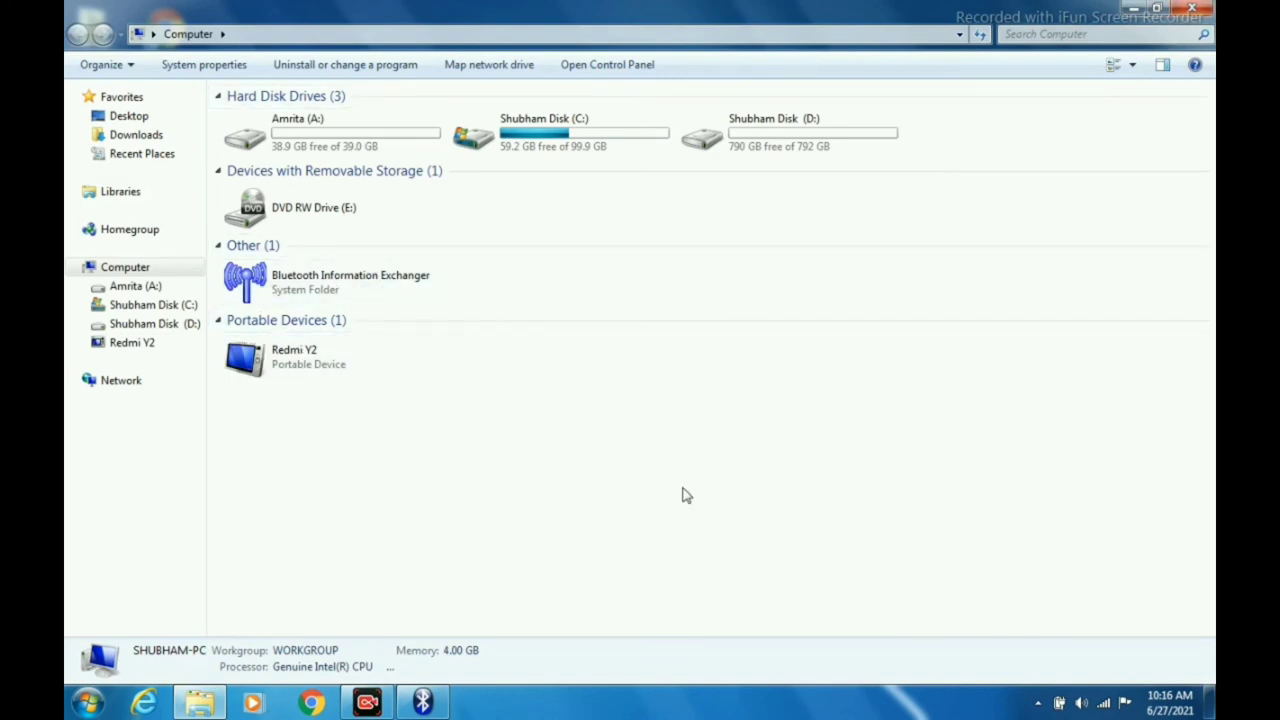
left_click(1192, 8)
- Close the Bluetooth Settings window and refresh the desktop
right_click(389, 169)
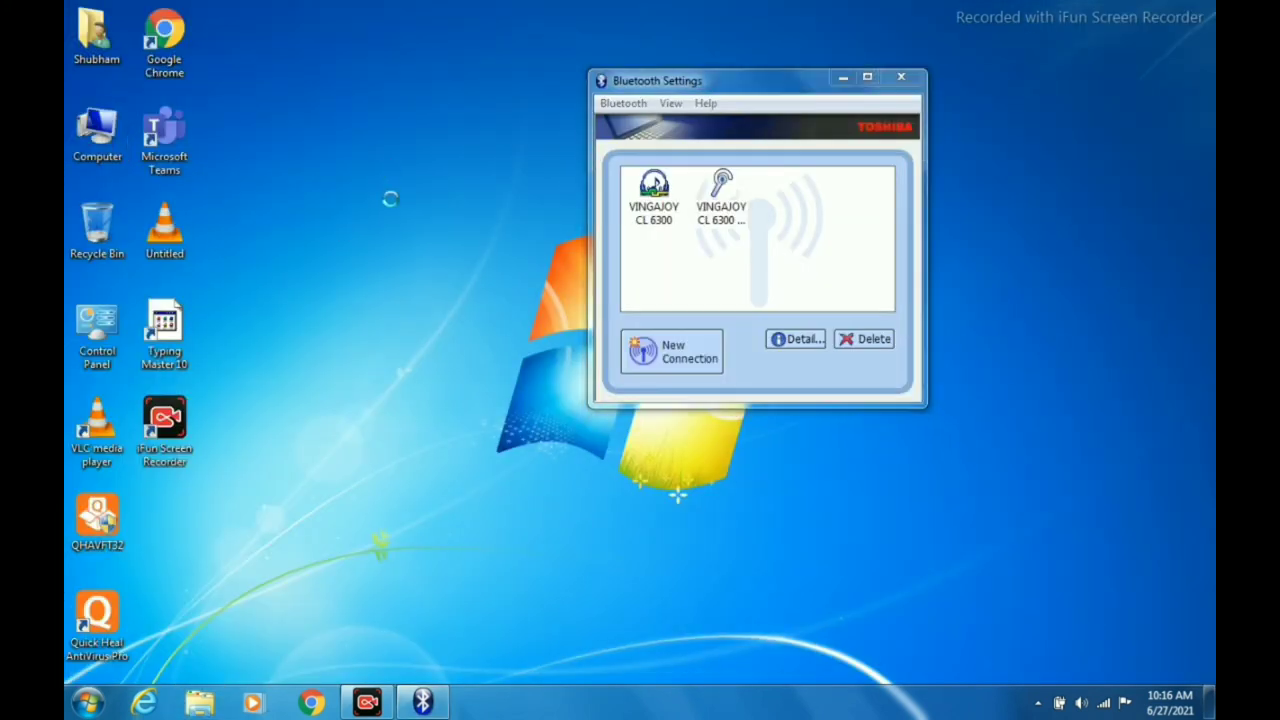
left_click(436, 221)
left_click(900, 76)
right_click(401, 165)
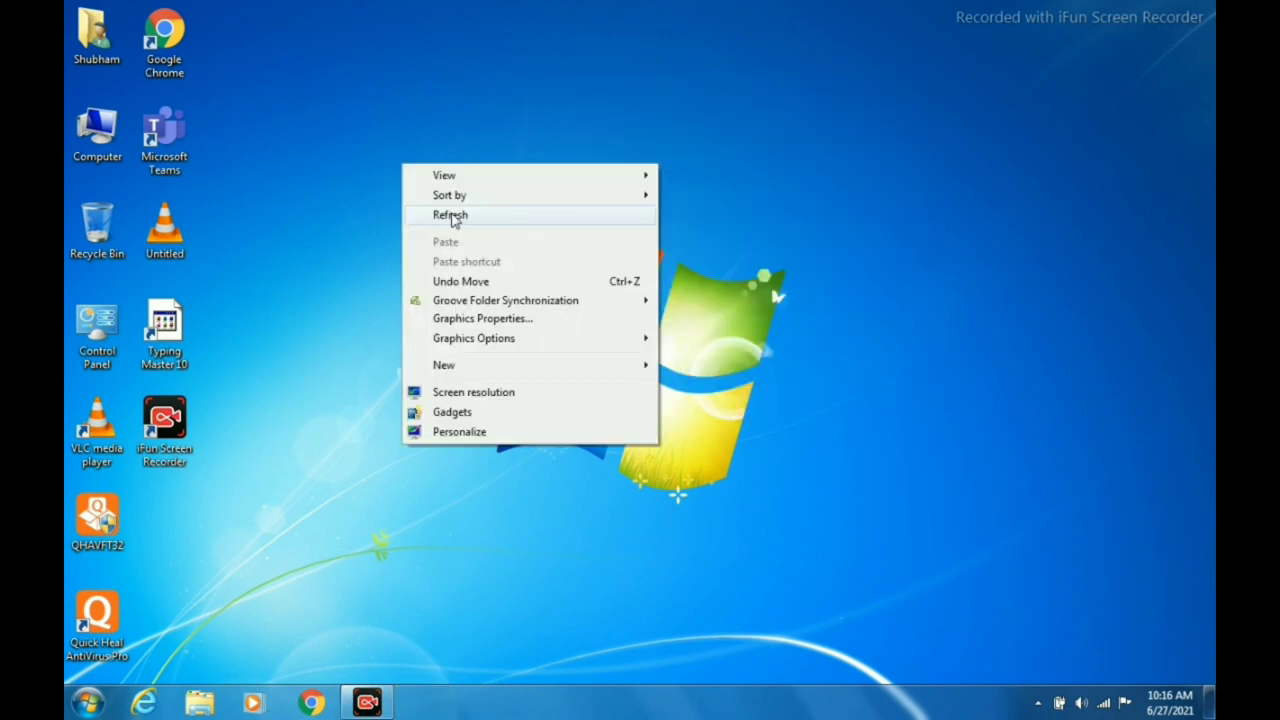
left_click(450, 212)
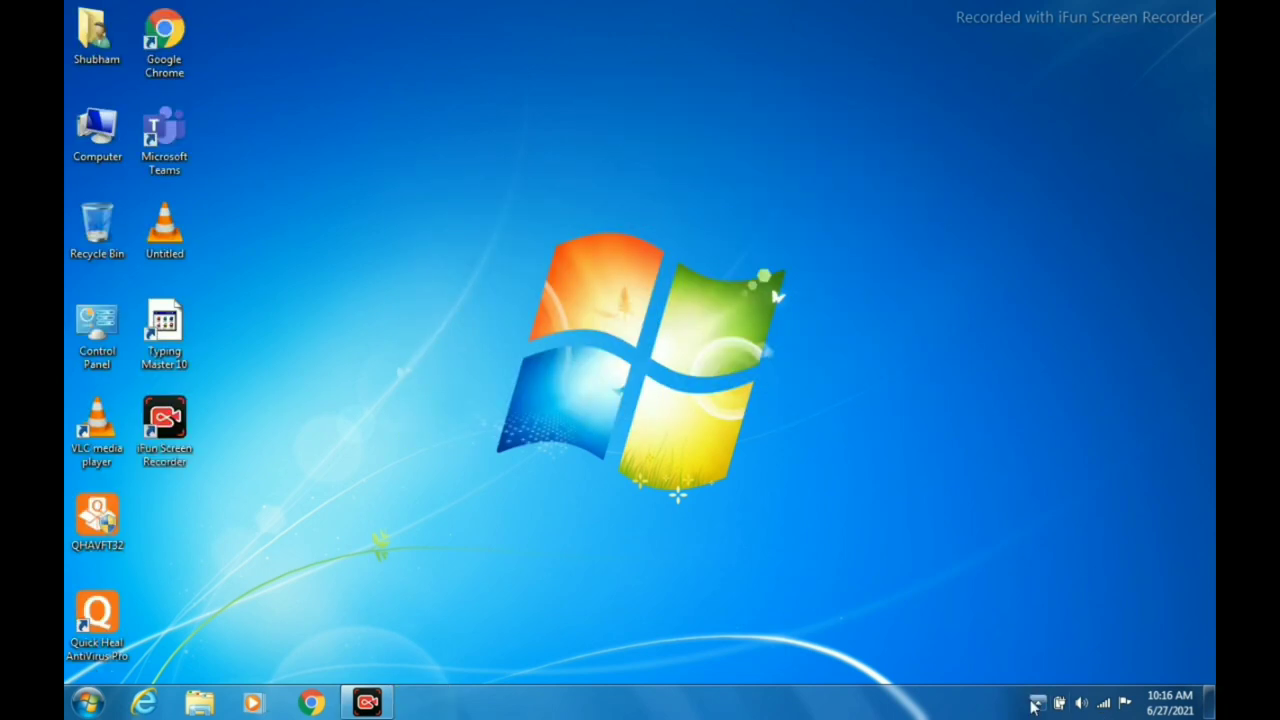
- Reopen Bluetooth Settings from the hidden Bluetooth notification icon, check the VINGAJOY CL 6300 connection, and close the window
left_click(1038, 703)
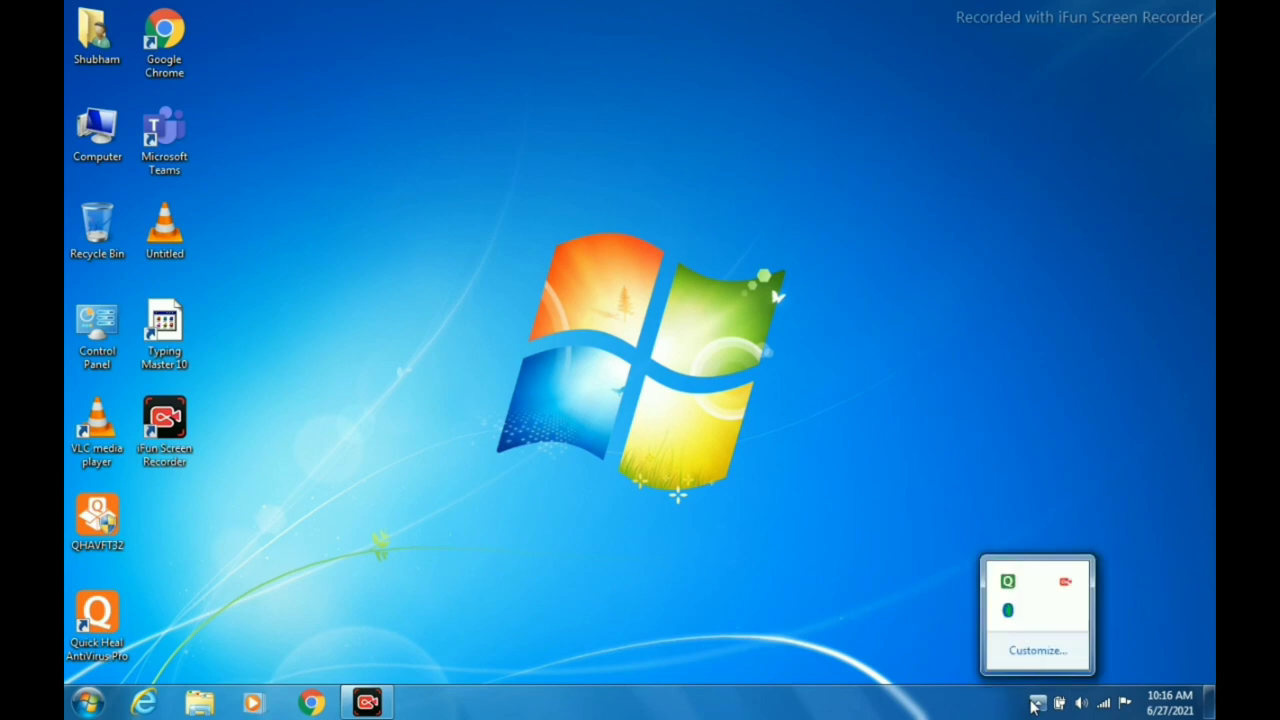
double_click(1008, 612)
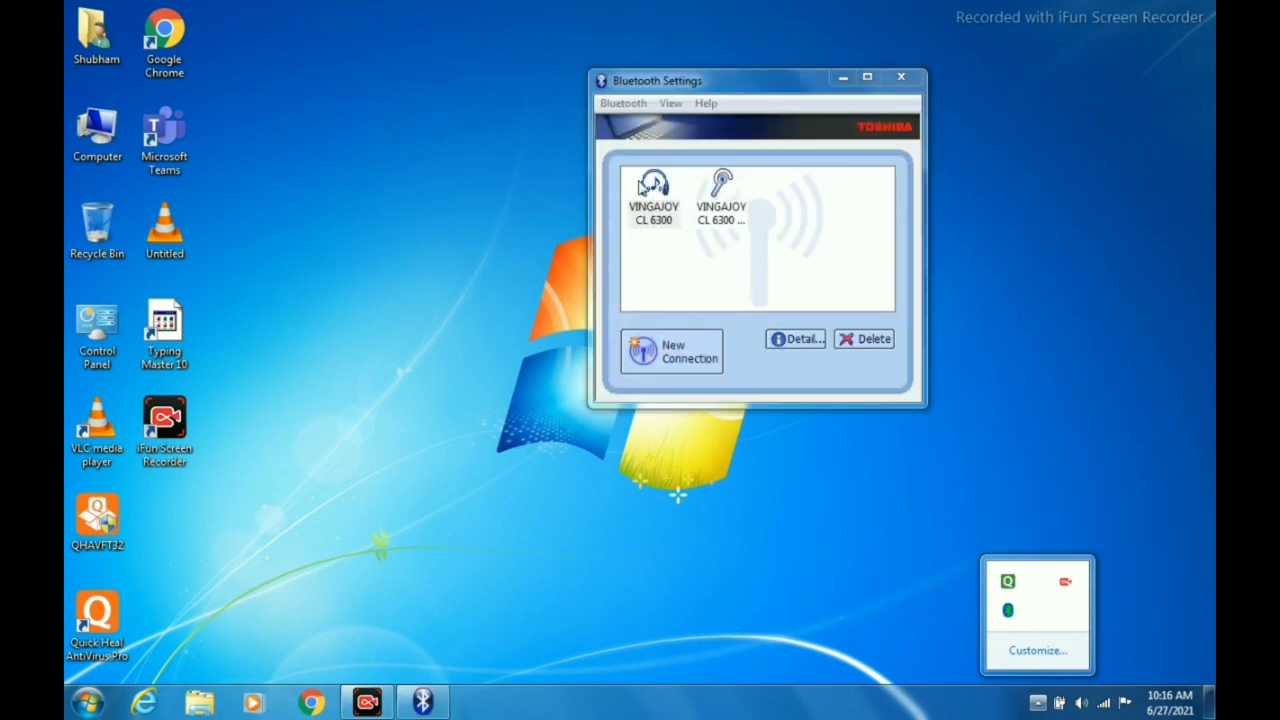
left_click(660, 224)
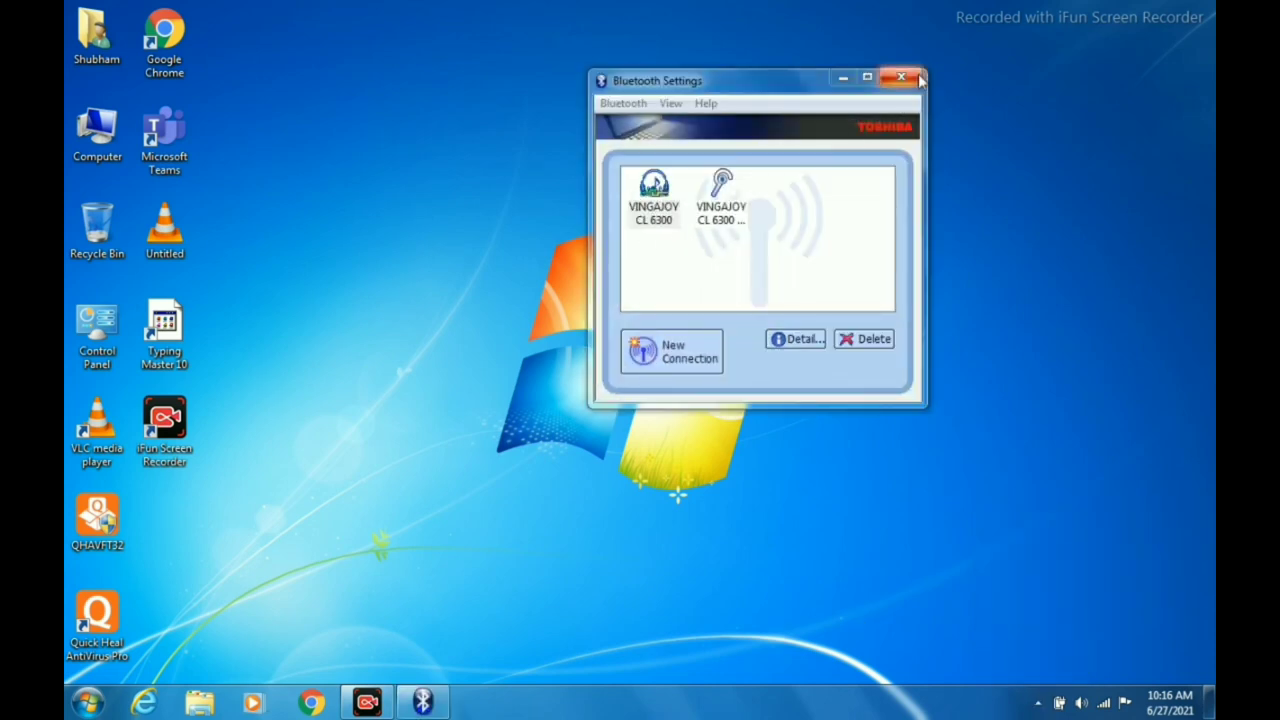
left_click(916, 78)
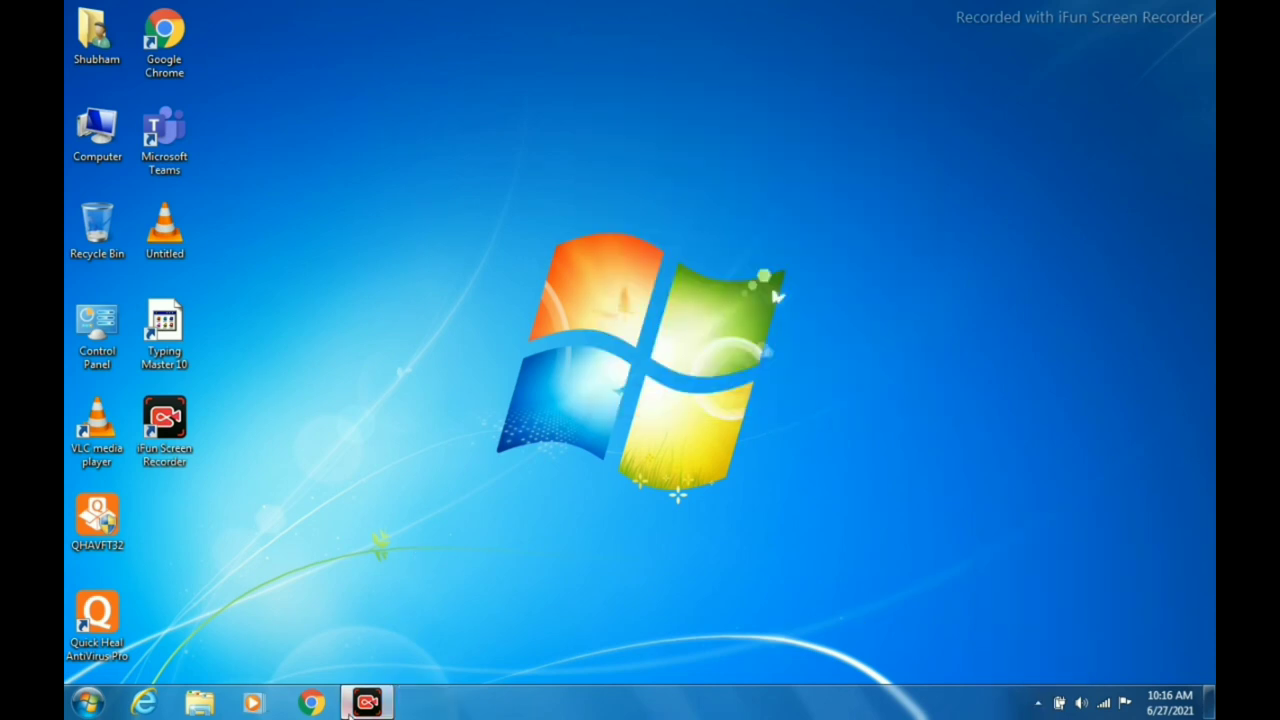